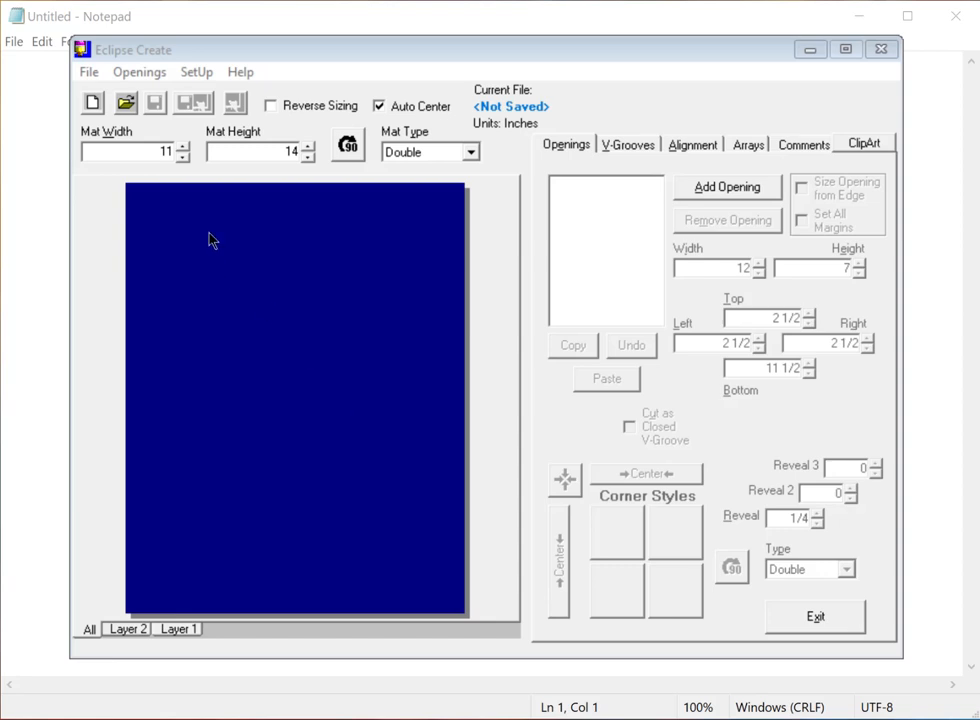
# Set the mat size to 17 inches wide and 21 inches high.
pyautogui.click(163, 153)
pyautogui.doubleClick(170, 151)
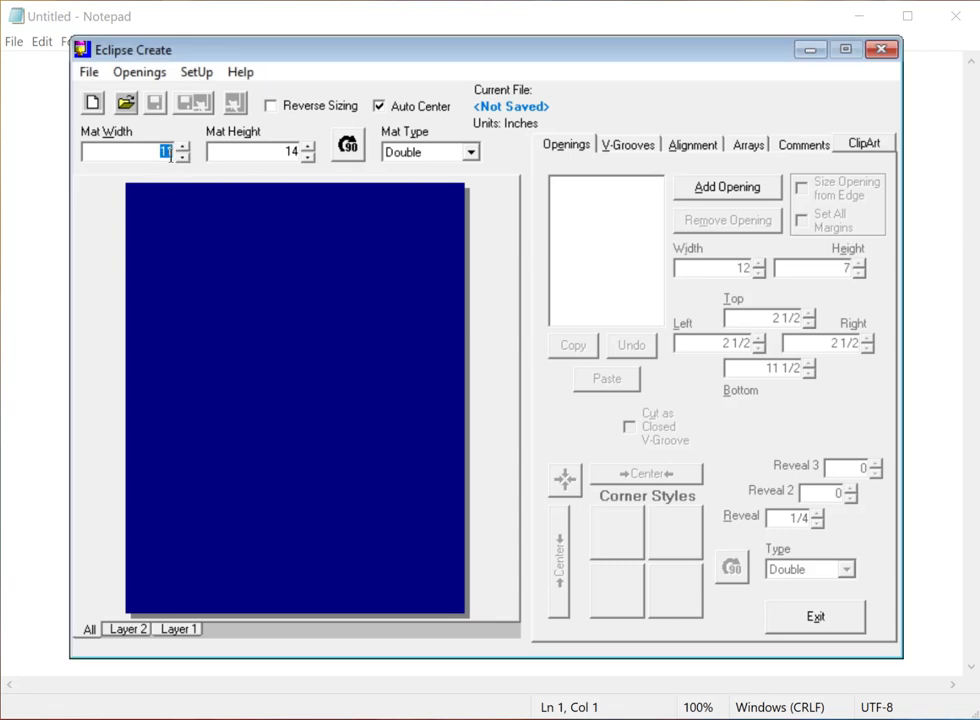
pyautogui.write('17')
pyautogui.press('Tab')
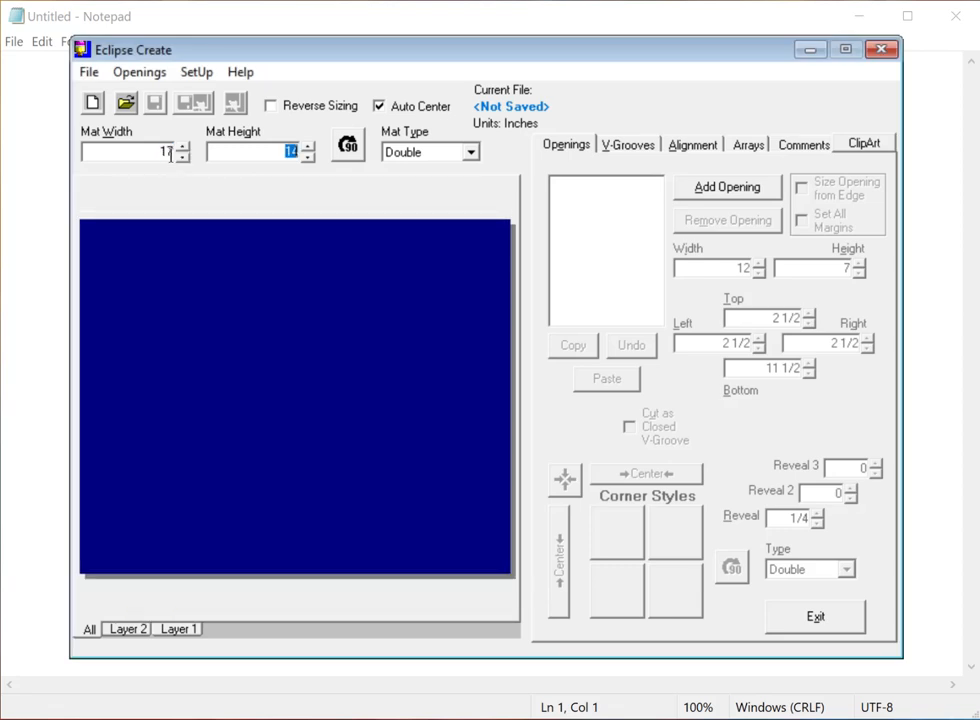
pyautogui.write('21')
pyautogui.press('Tab')
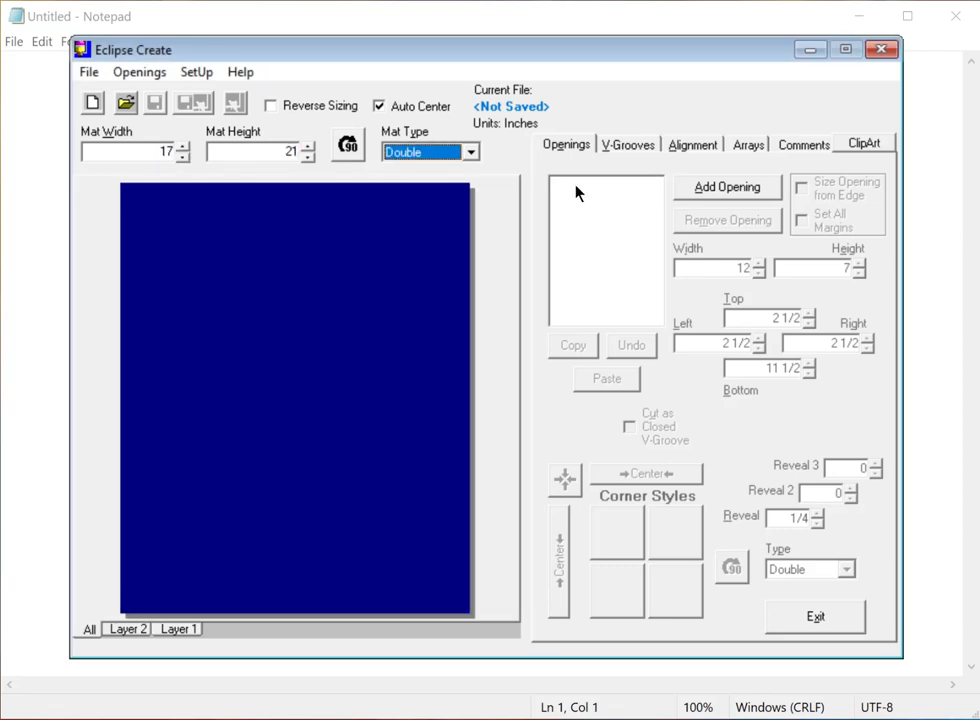
# Add an opening, set its width to 12 inches and its top margin to 2.5 inches.
pyautogui.click(706, 190)
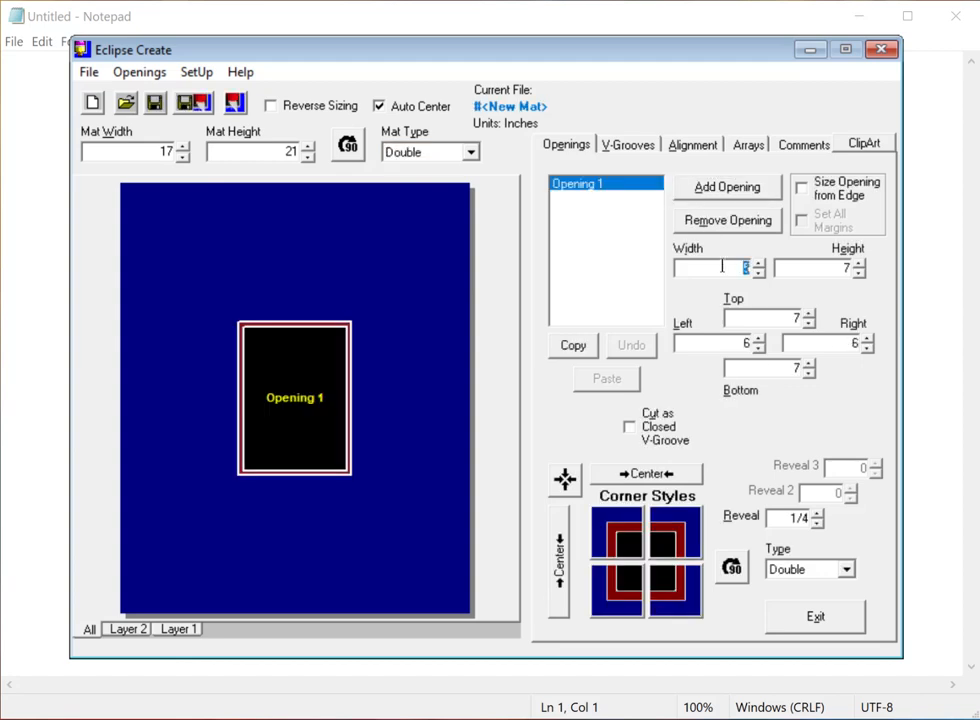
pyautogui.write('12')
pyautogui.press('Tab')
pyautogui.press('Tab')
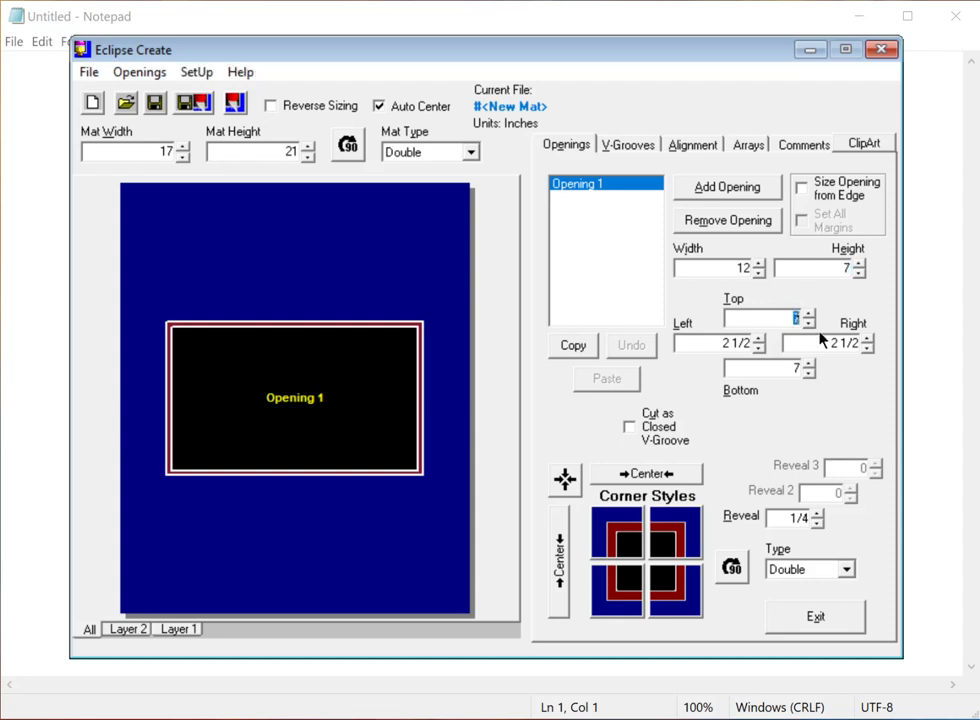
pyautogui.write('2.5')
pyautogui.press('Tab')
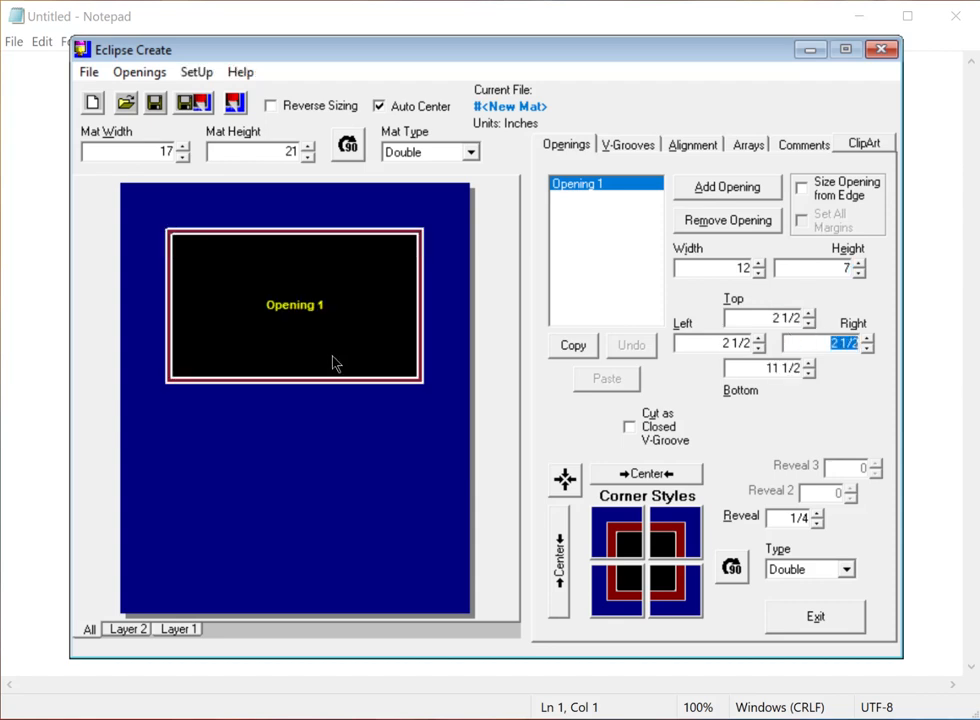
# Pick the Reverse Taos style from the SouthWest library for the opening's bottom-right corner and view its advanced corner variables.
pyautogui.click(674, 588)
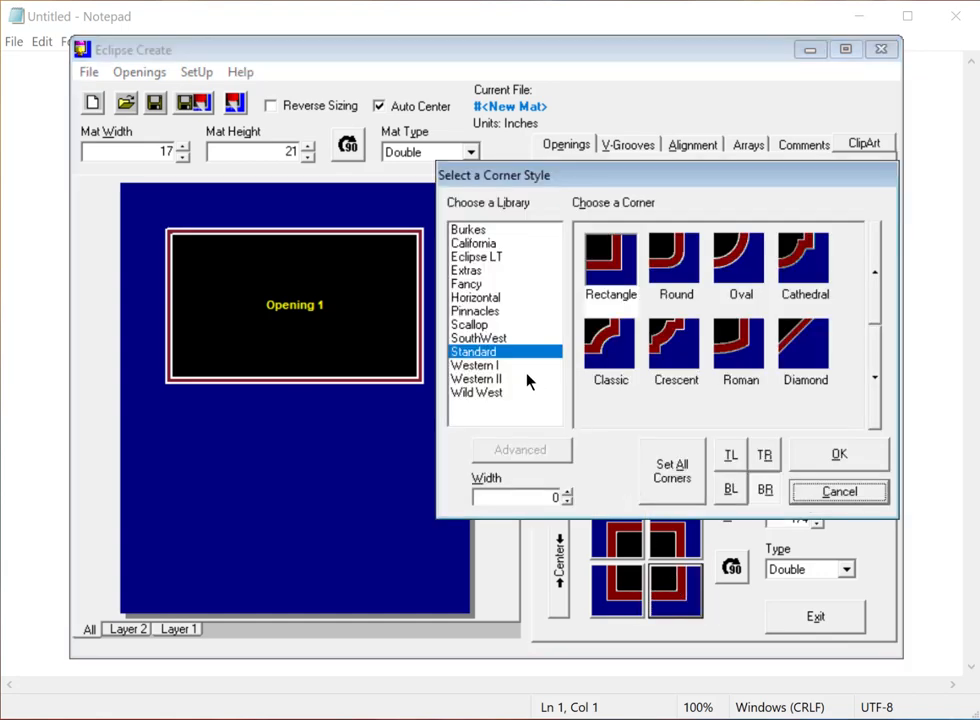
pyautogui.click(490, 340)
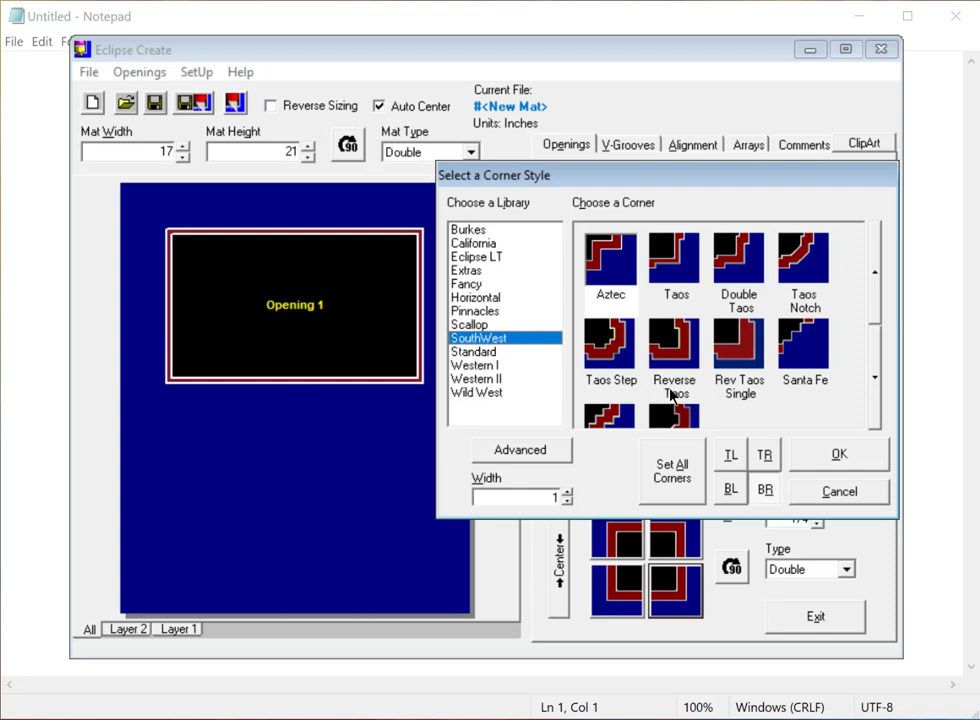
pyautogui.click(672, 360)
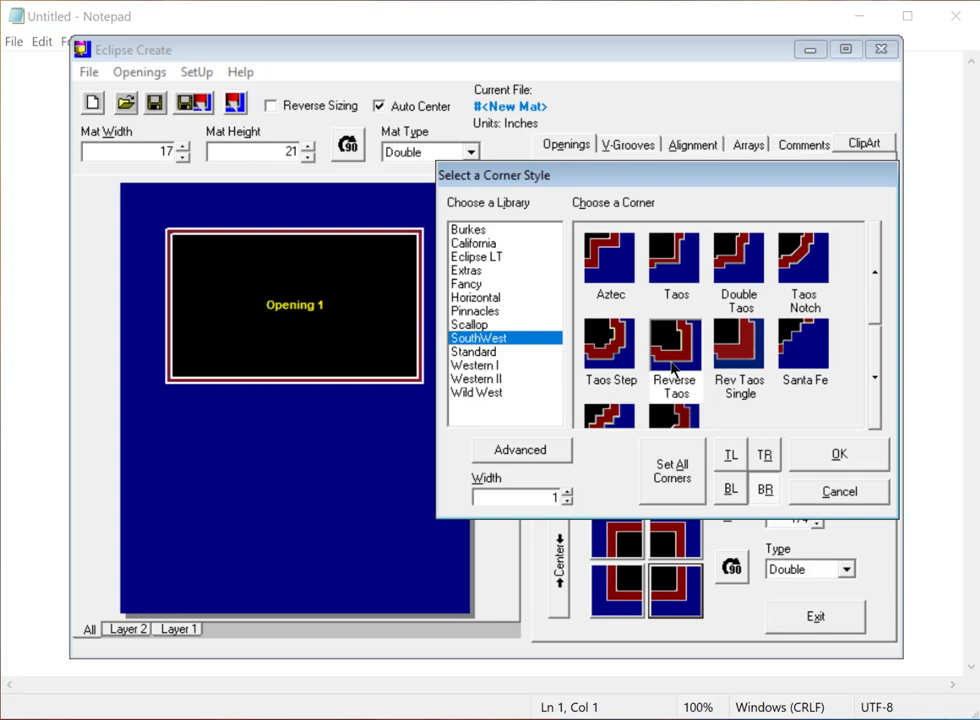
pyautogui.click(520, 451)
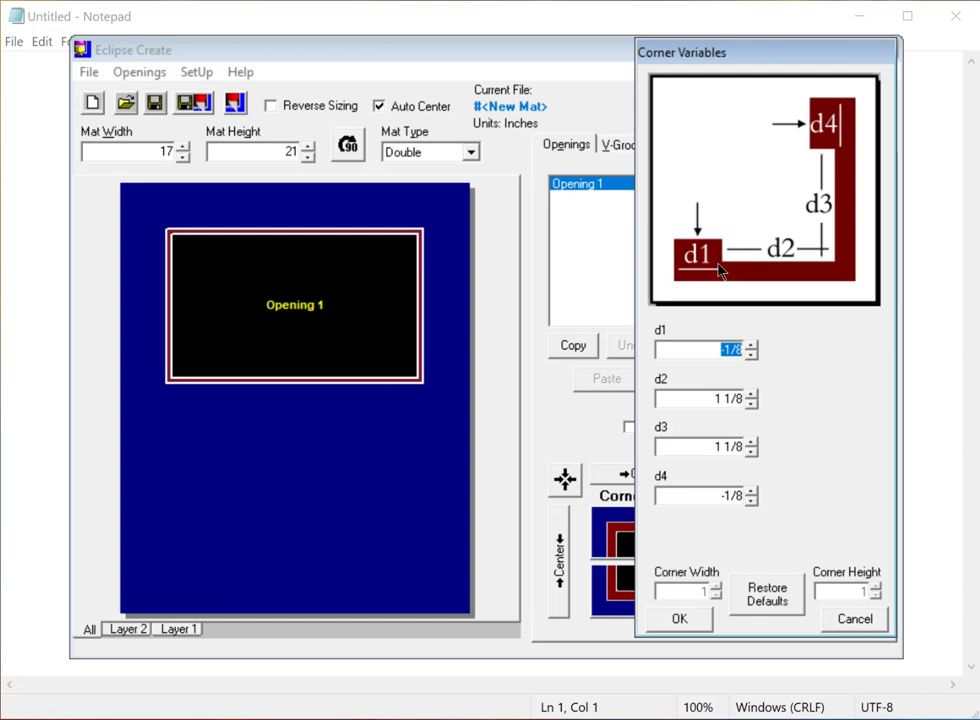
# Try to lower the d1 variable of the Reverse Taos corner, and cancel the corner variables and the corner style selection.
pyautogui.click(751, 355)
pyautogui.click(751, 355)
pyautogui.click(751, 355)
pyautogui.click(751, 355)
pyautogui.click(848, 621)
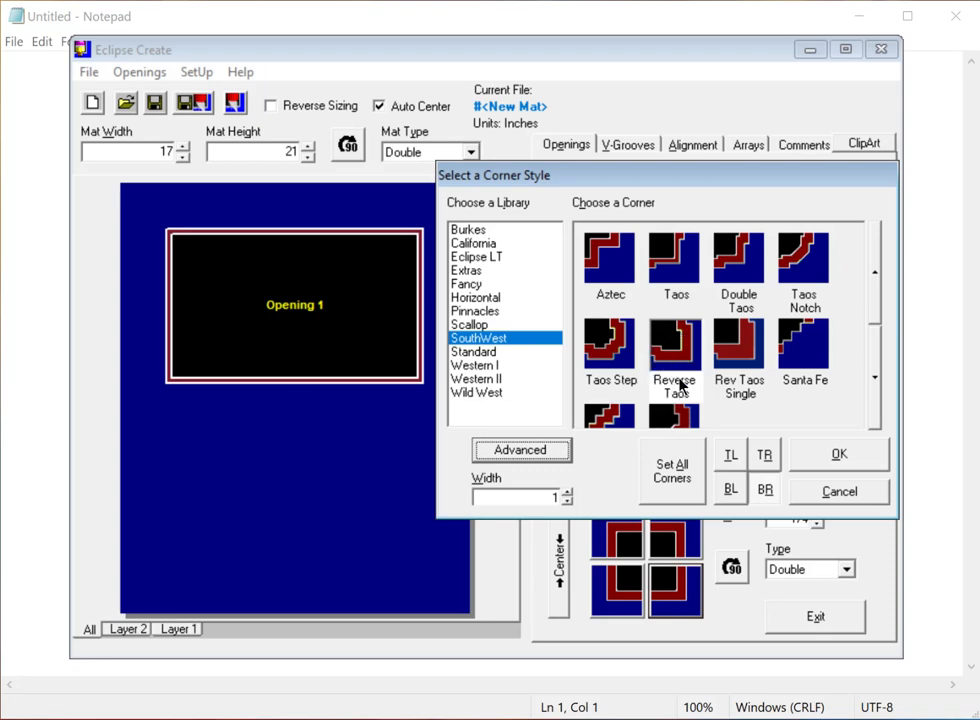
pyautogui.click(841, 492)
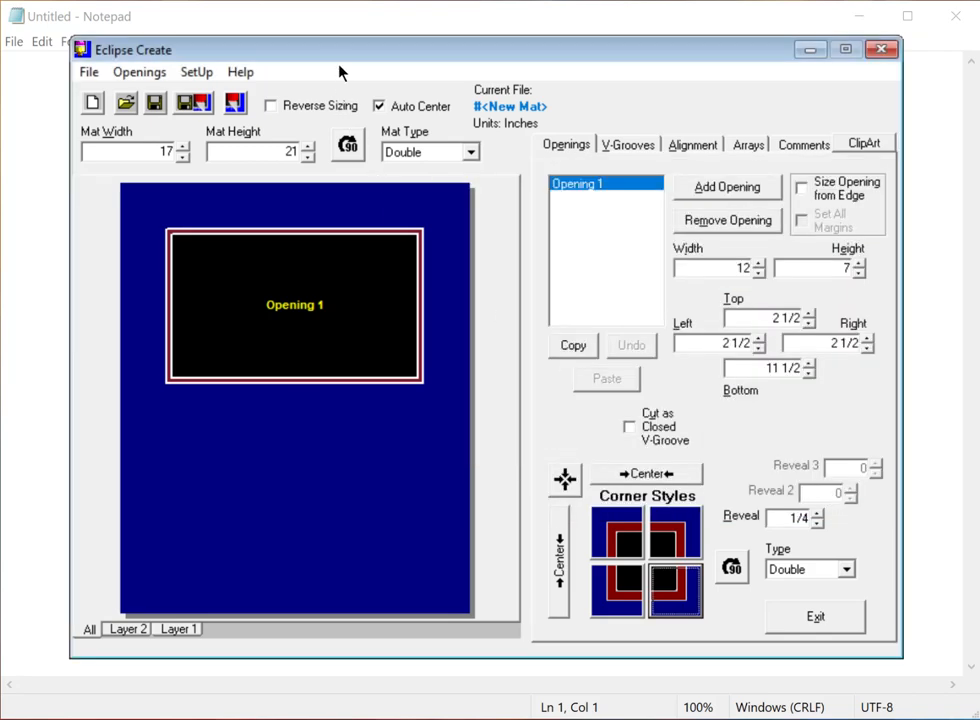
# Switch to Notepad and browse for a file to open in the Program Files (x86)\Eclipse\corners folder on drive C.
pyautogui.click(329, 25)
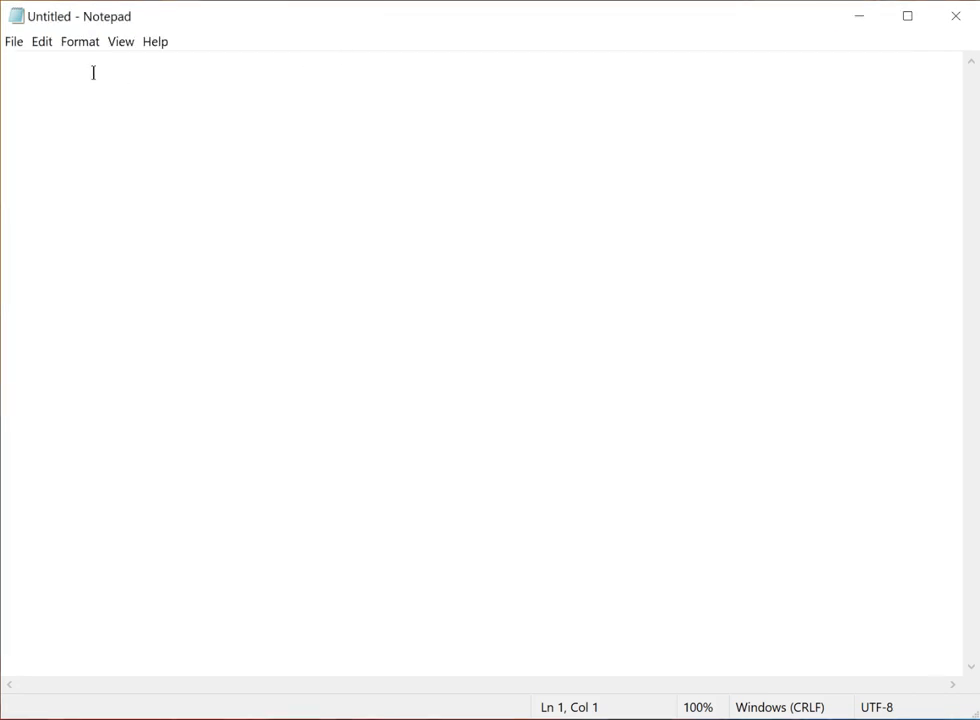
pyautogui.click(17, 46)
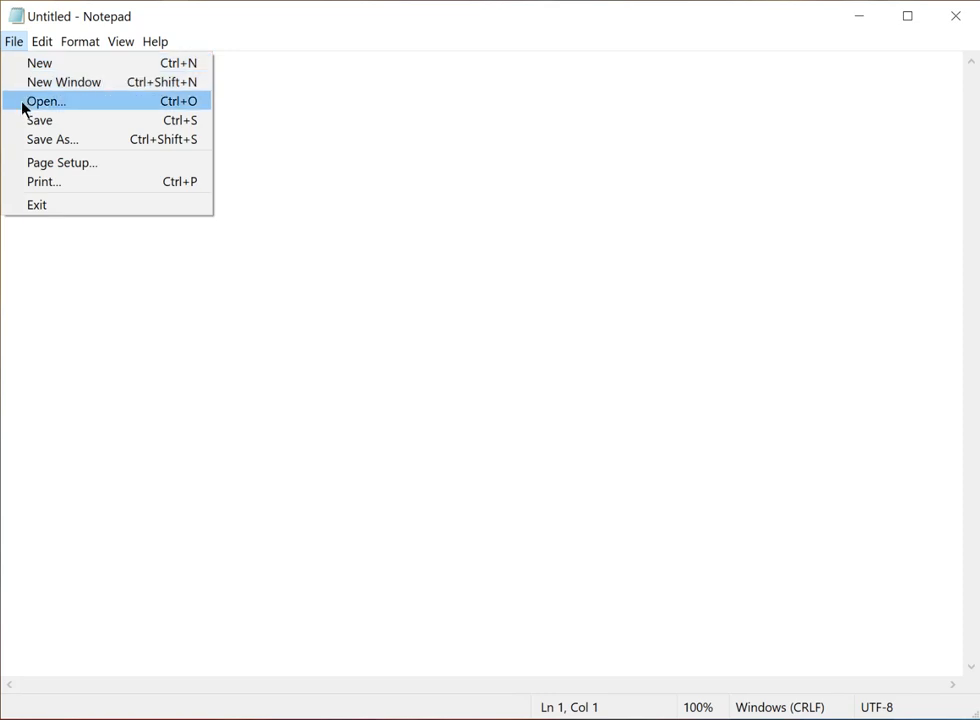
pyautogui.click(24, 104)
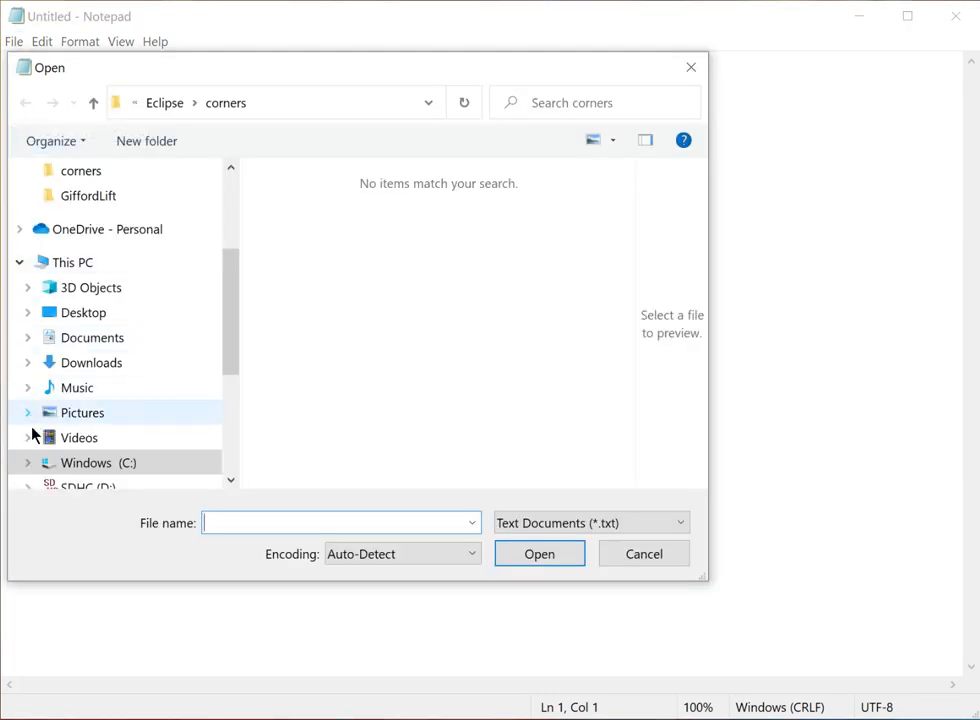
pyautogui.click(30, 464)
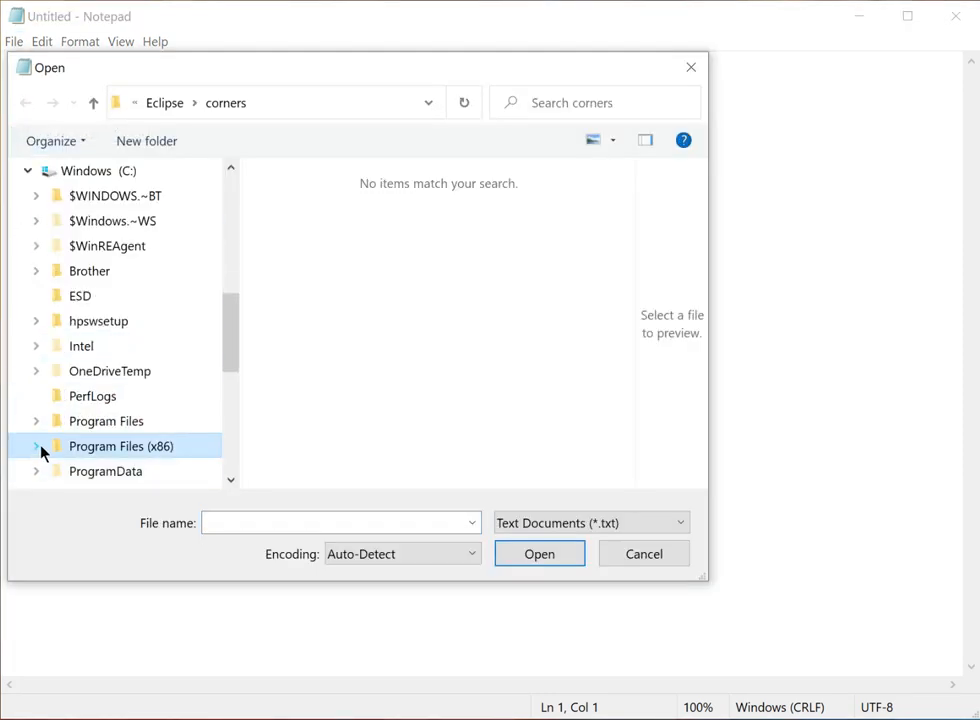
pyautogui.click(40, 450)
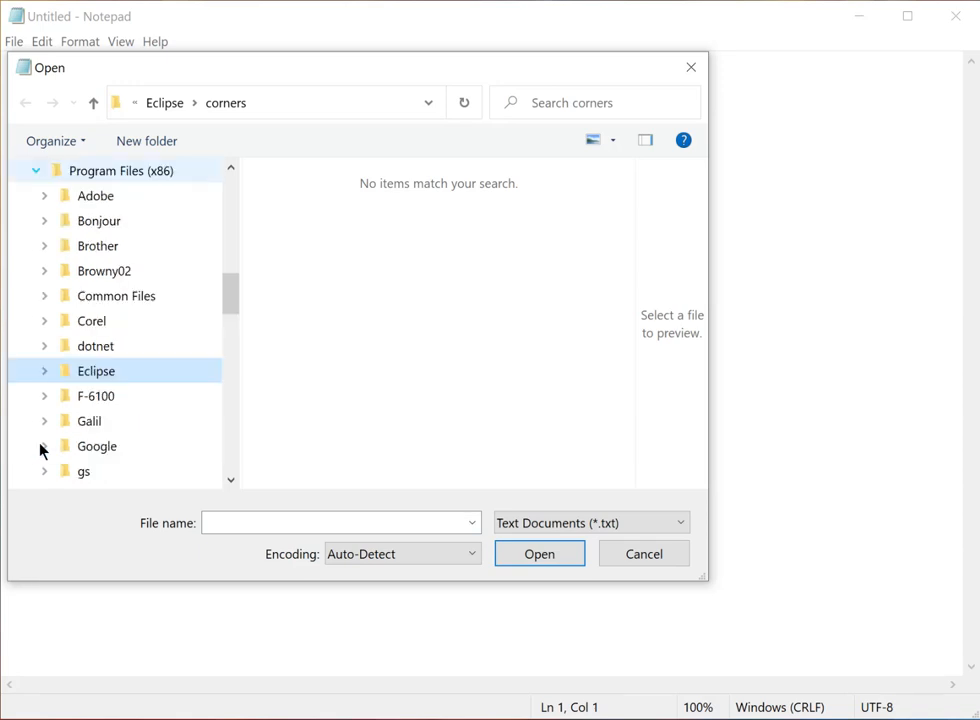
pyautogui.click(44, 373)
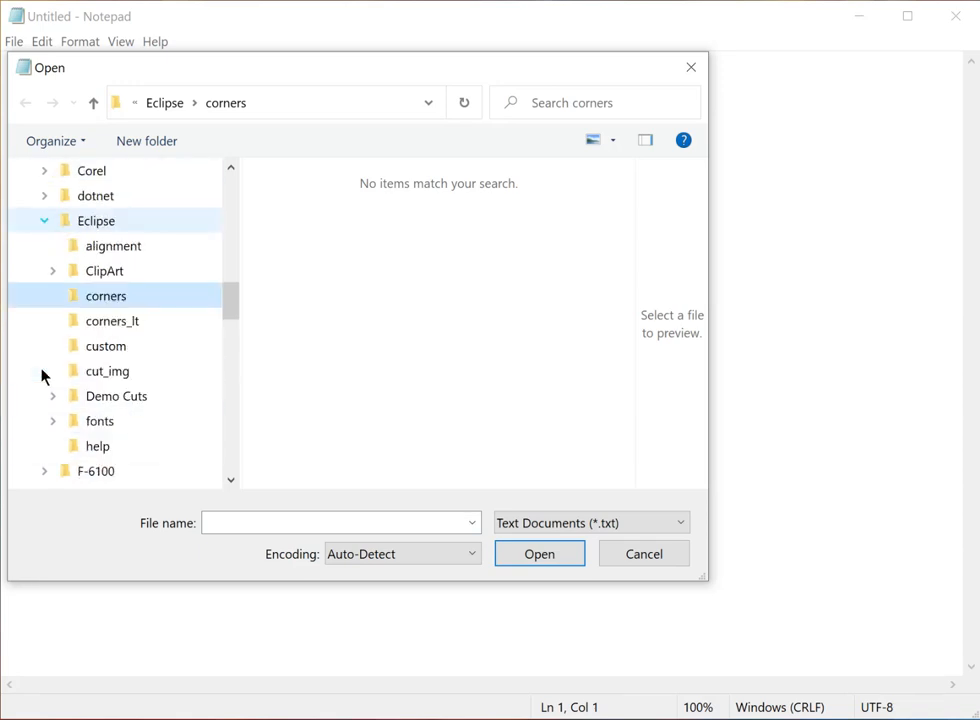
pyautogui.click(106, 300)
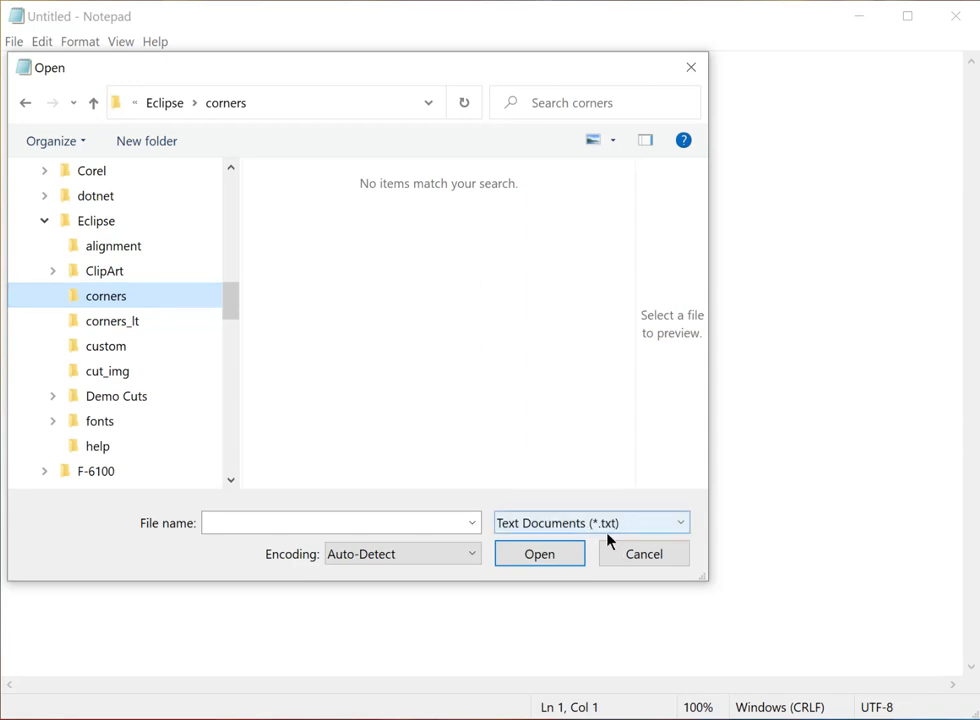
# List all file types in the corners folder and open SouthWest.MWL.
pyautogui.click(681, 527)
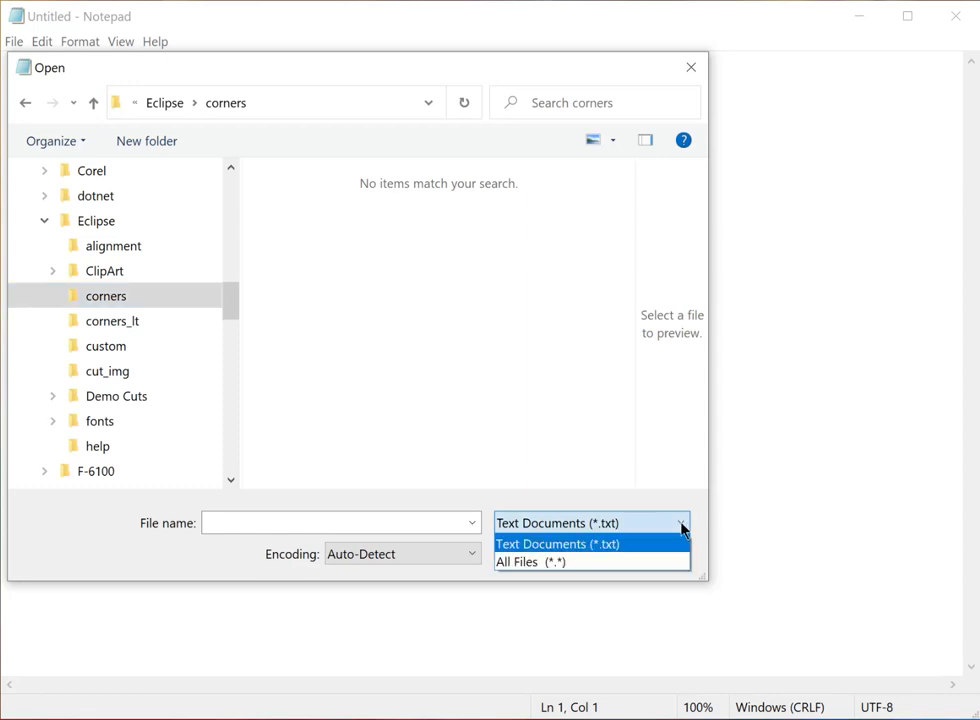
pyautogui.click(527, 563)
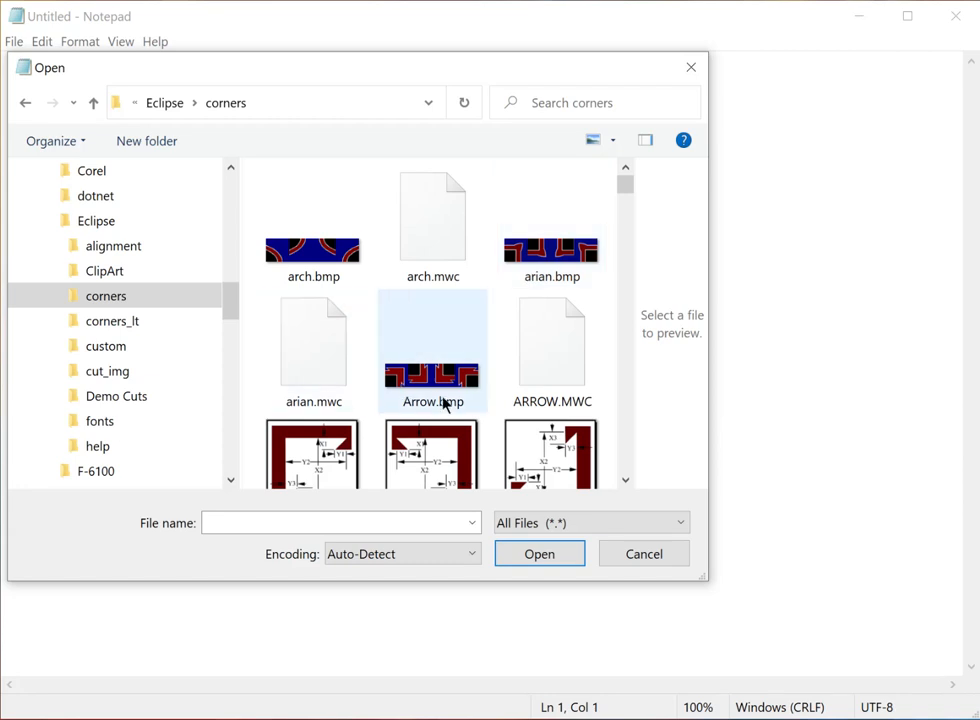
pyautogui.scroll(-3, 449, 396)
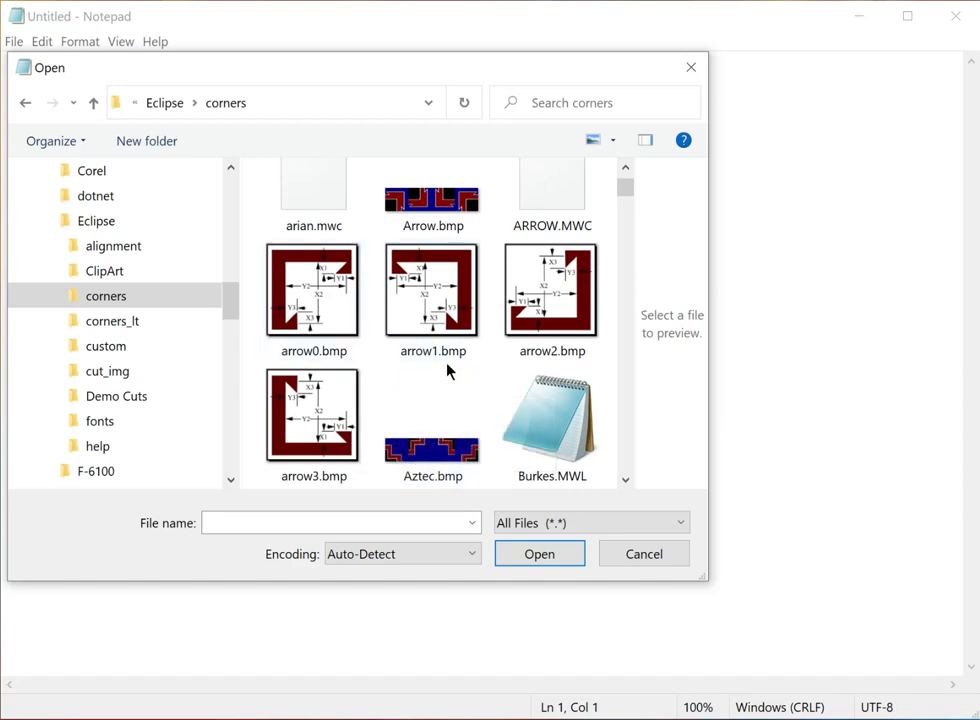
pyautogui.click(223, 522)
pyautogui.write('southwes')
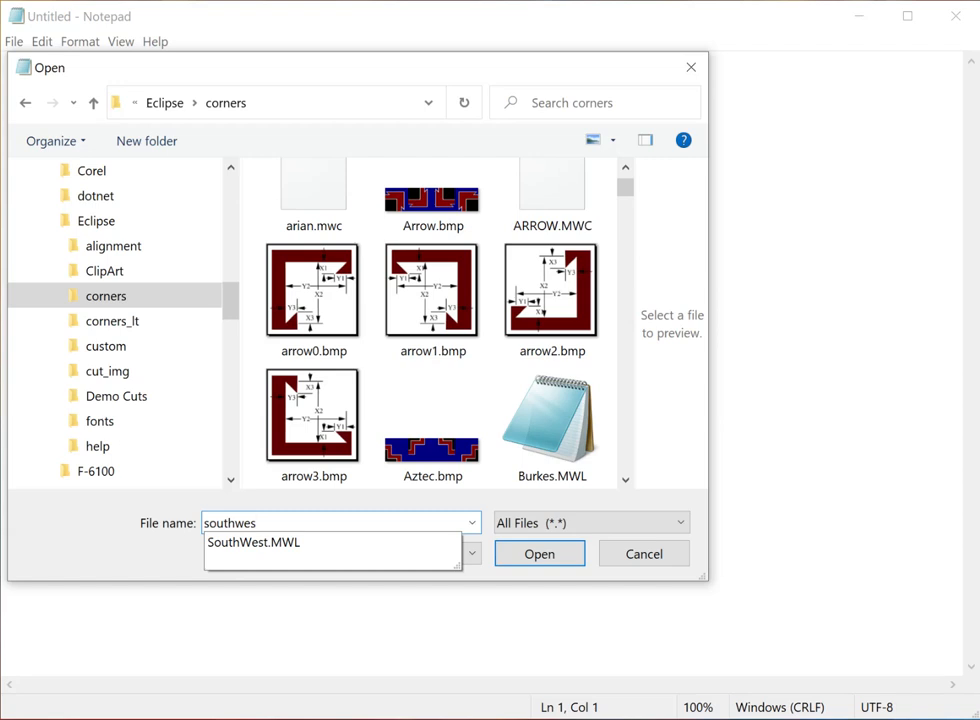
pyautogui.click(250, 543)
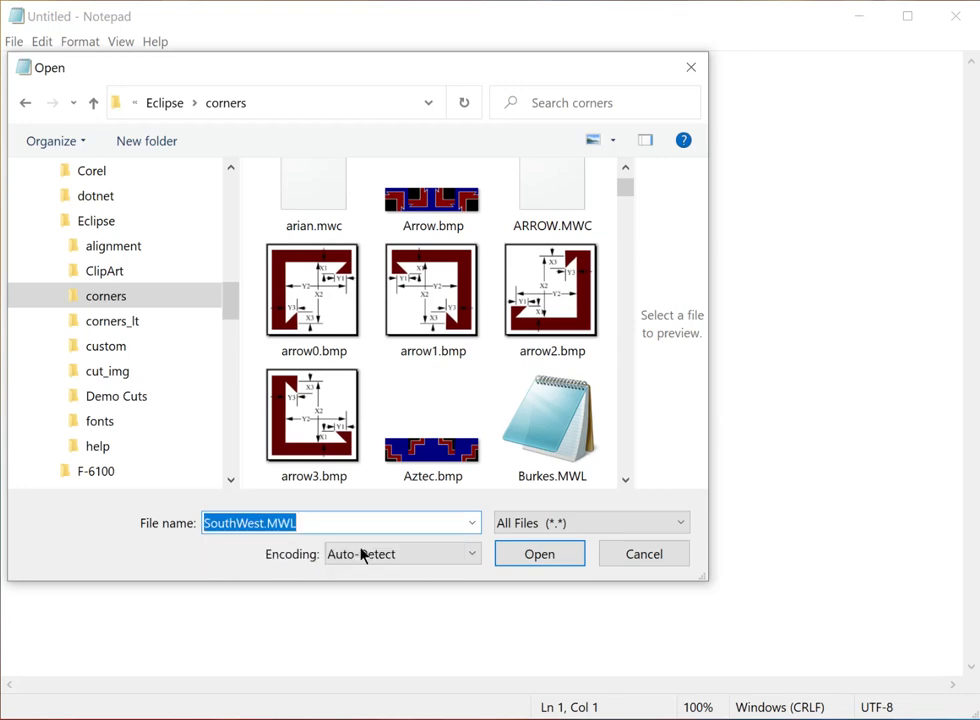
pyautogui.click(531, 558)
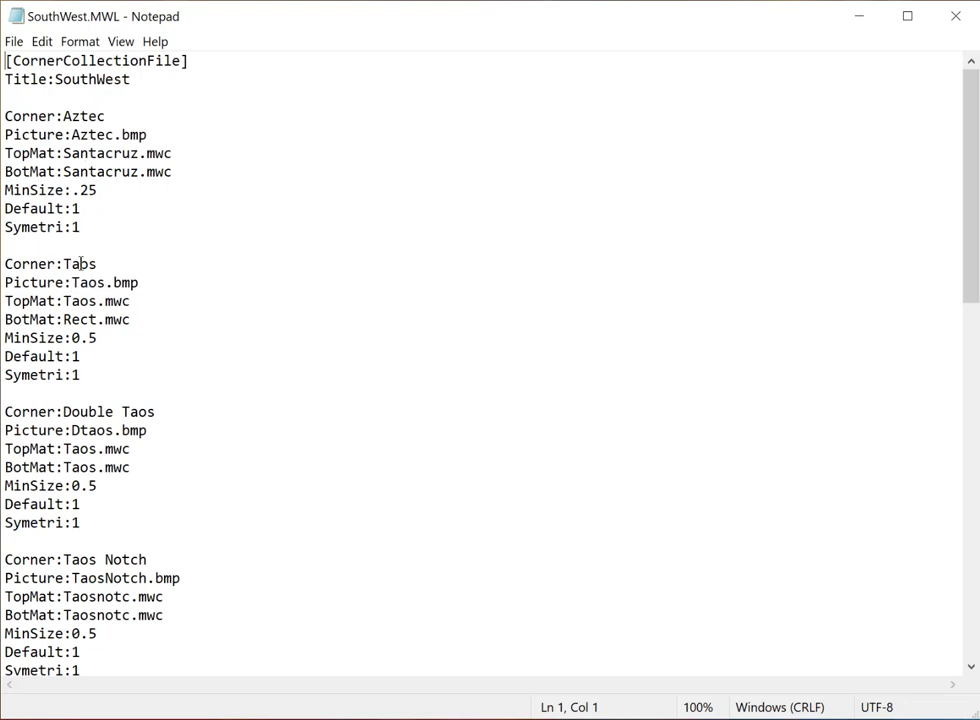
# Copy the file name Taosrev.mwc from the TopMat line of the Reverse Taos corner entry.
pyautogui.scroll(-6, 92, 268)
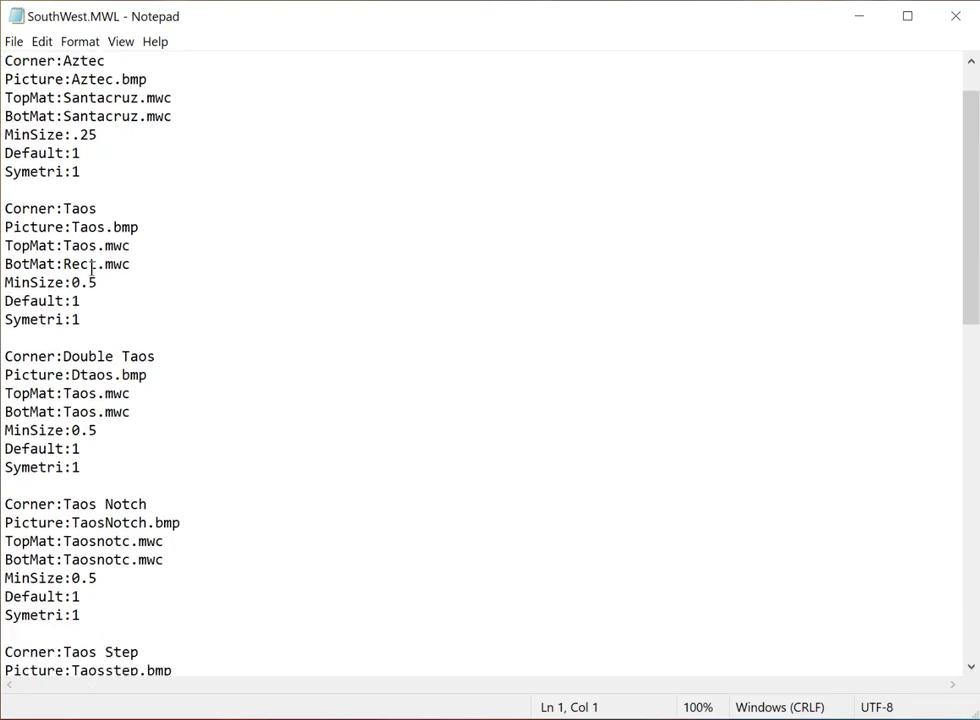
pyautogui.scroll(-2, 92, 268)
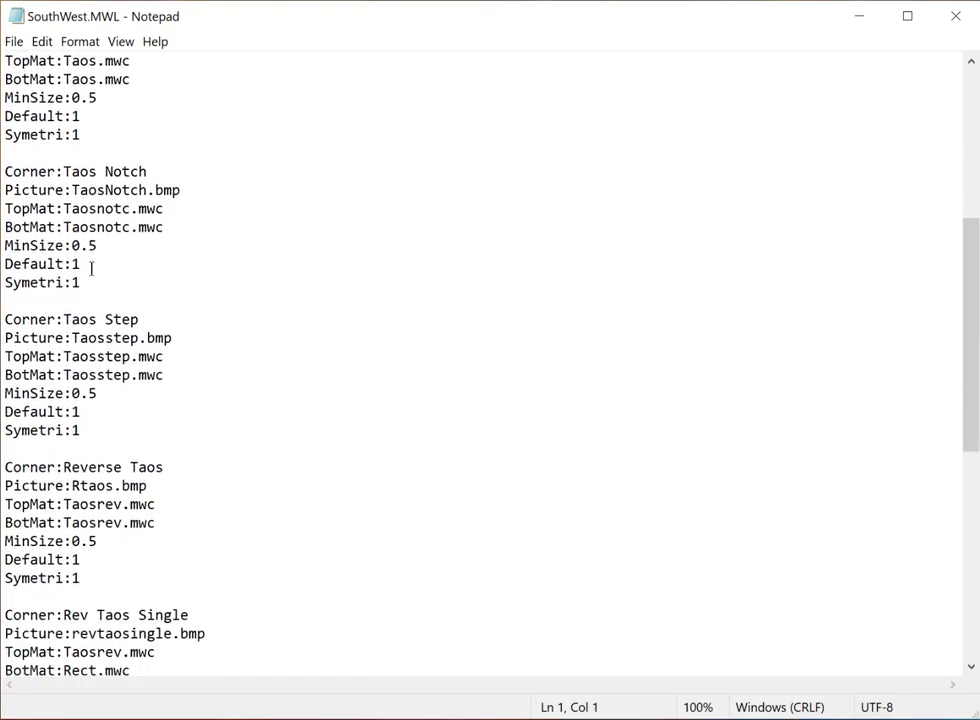
pyautogui.scroll(-1, 92, 268)
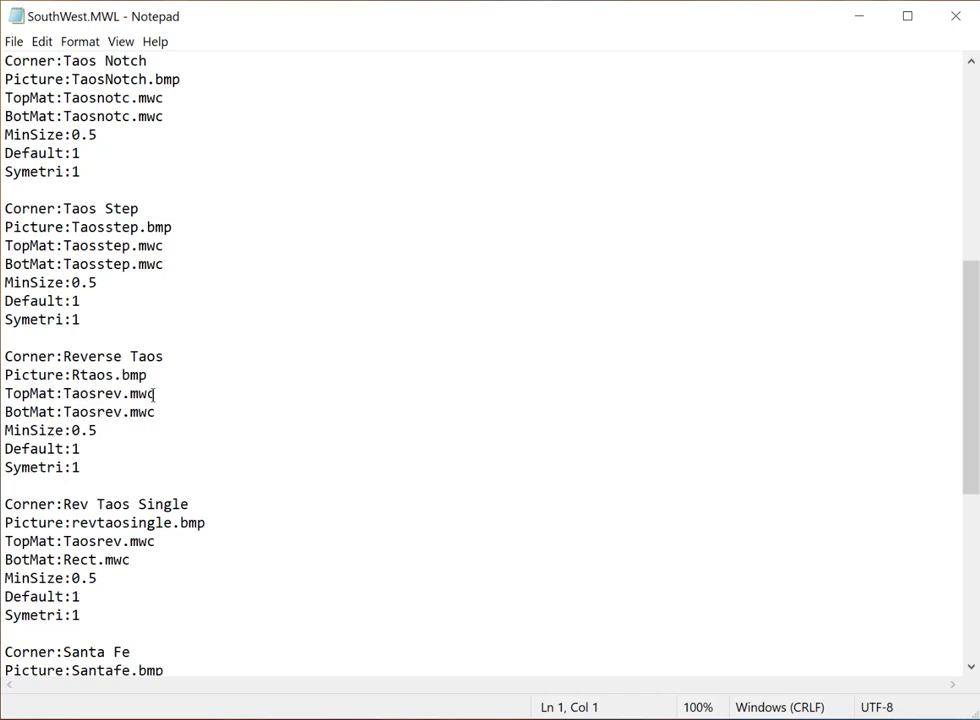
pyautogui.moveTo(64, 393); pyautogui.dragTo(156, 393)
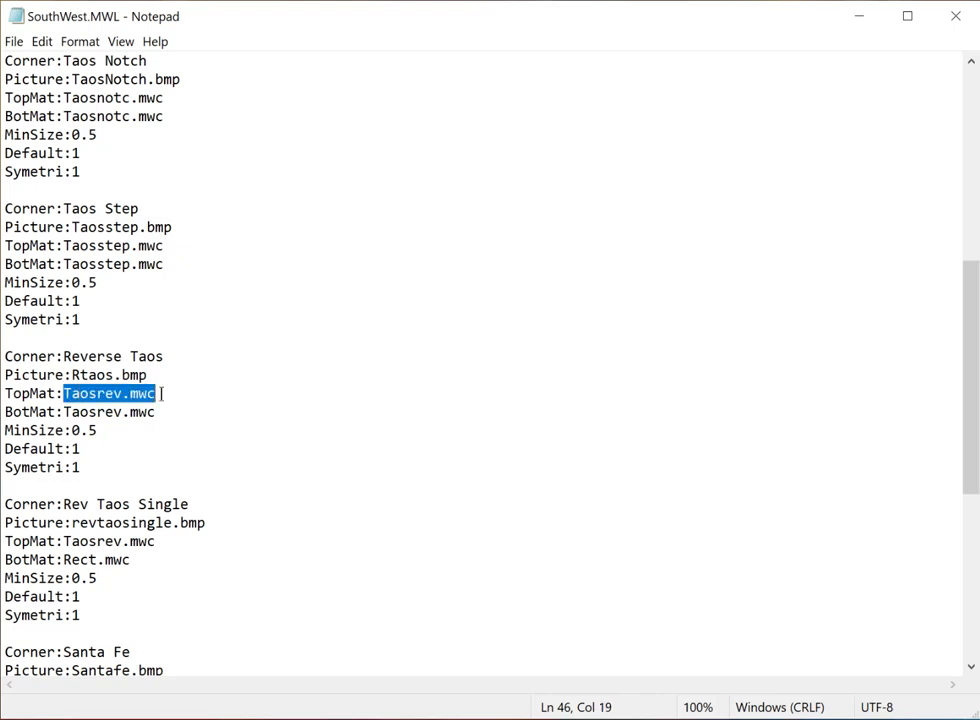
pyautogui.rightClick(121, 396)
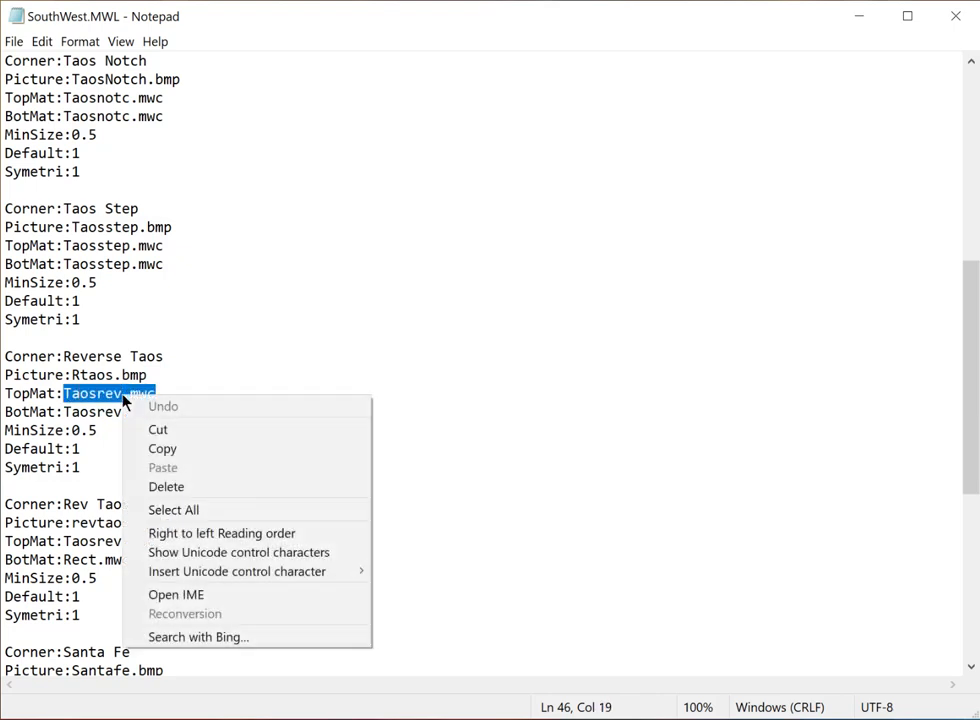
pyautogui.click(152, 448)
# Browse for a file to open in the Program Files (x86)\Eclipse\corners folder on drive C, listing all file types.
pyautogui.click(14, 44)
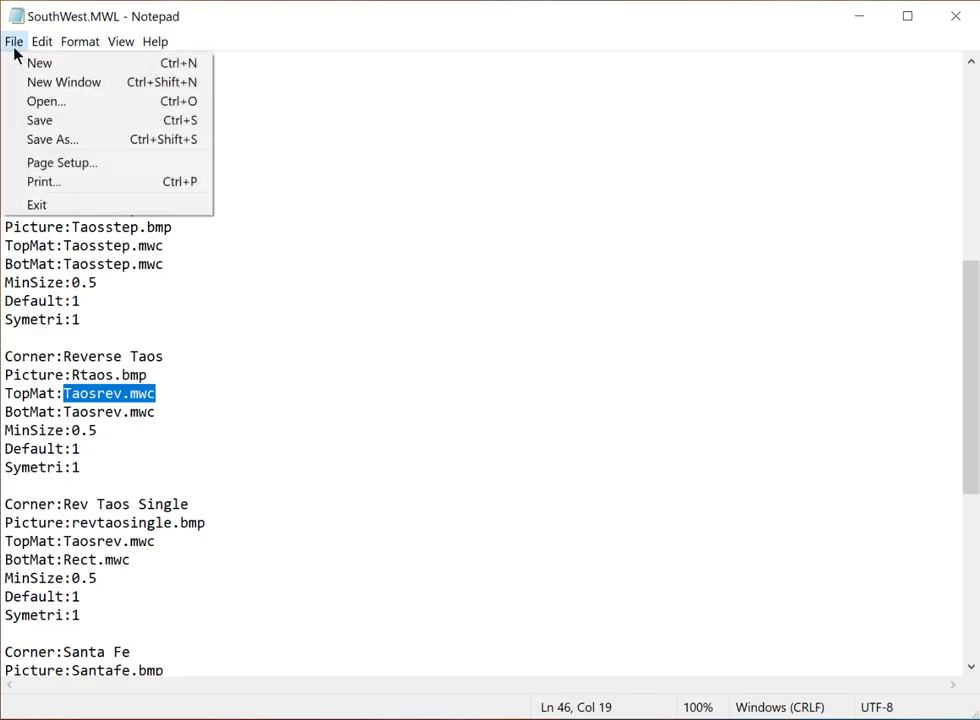
pyautogui.click(40, 101)
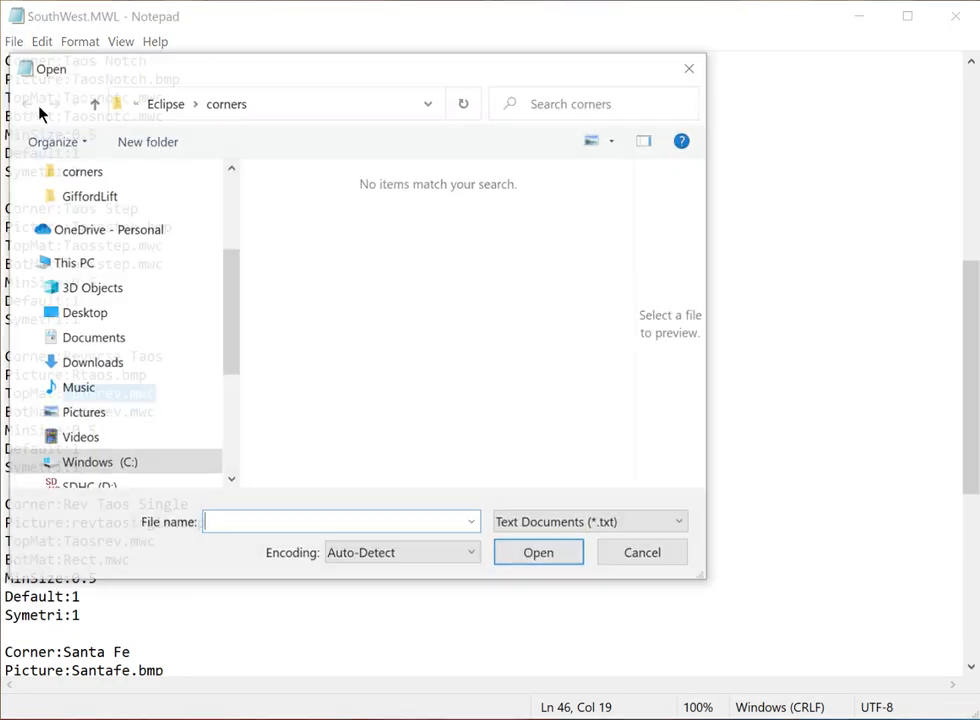
pyautogui.click(27, 463)
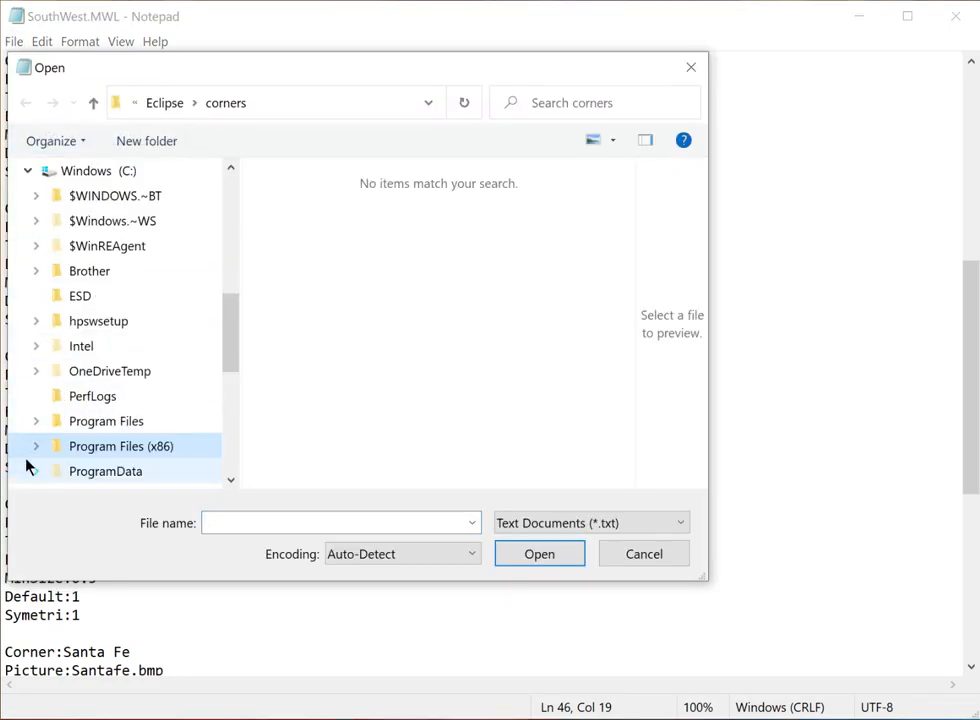
pyautogui.click(35, 452)
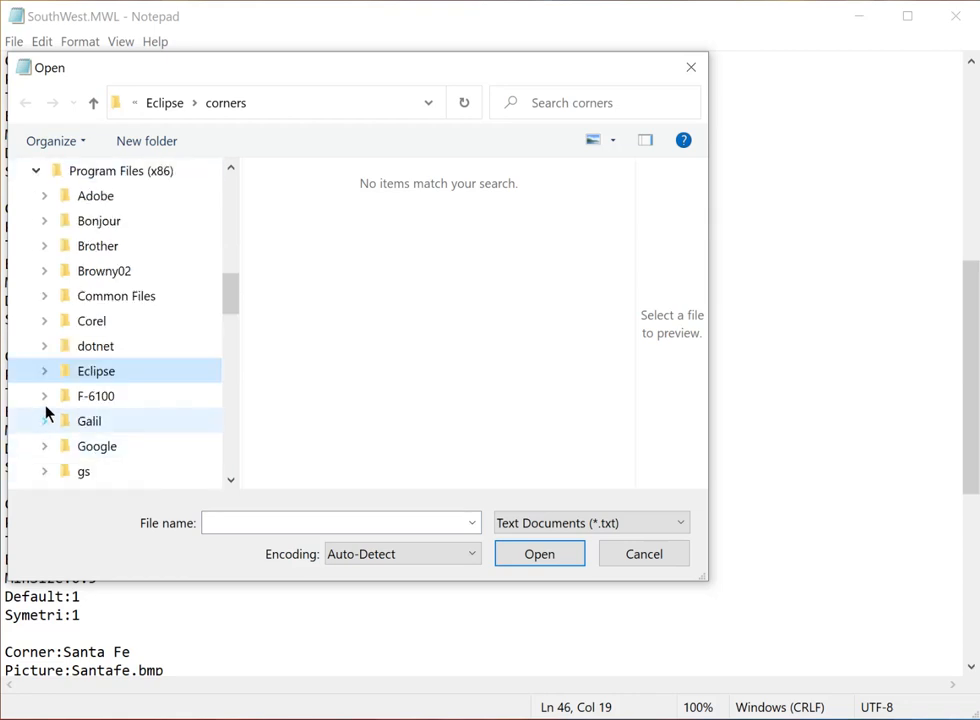
pyautogui.click(44, 372)
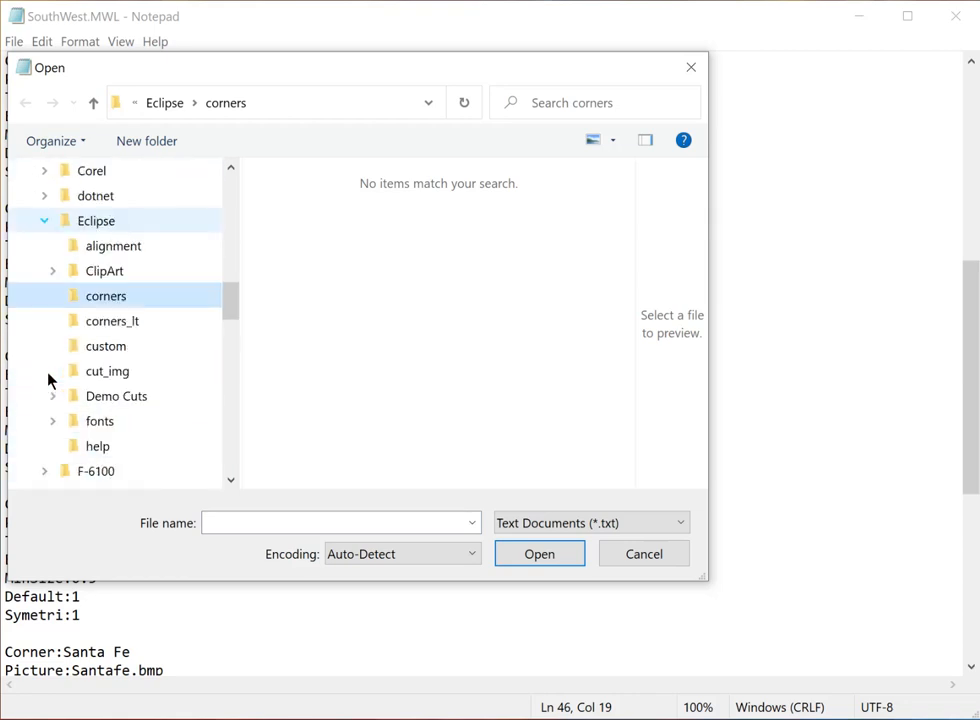
pyautogui.click(108, 350)
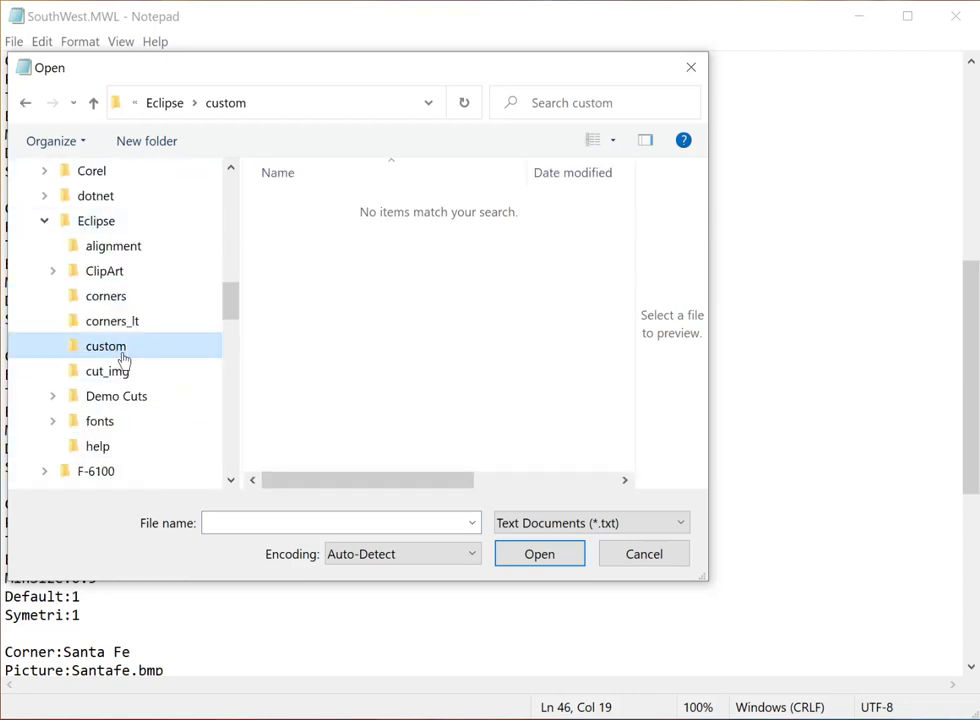
pyautogui.click(645, 527)
pyautogui.click(573, 563)
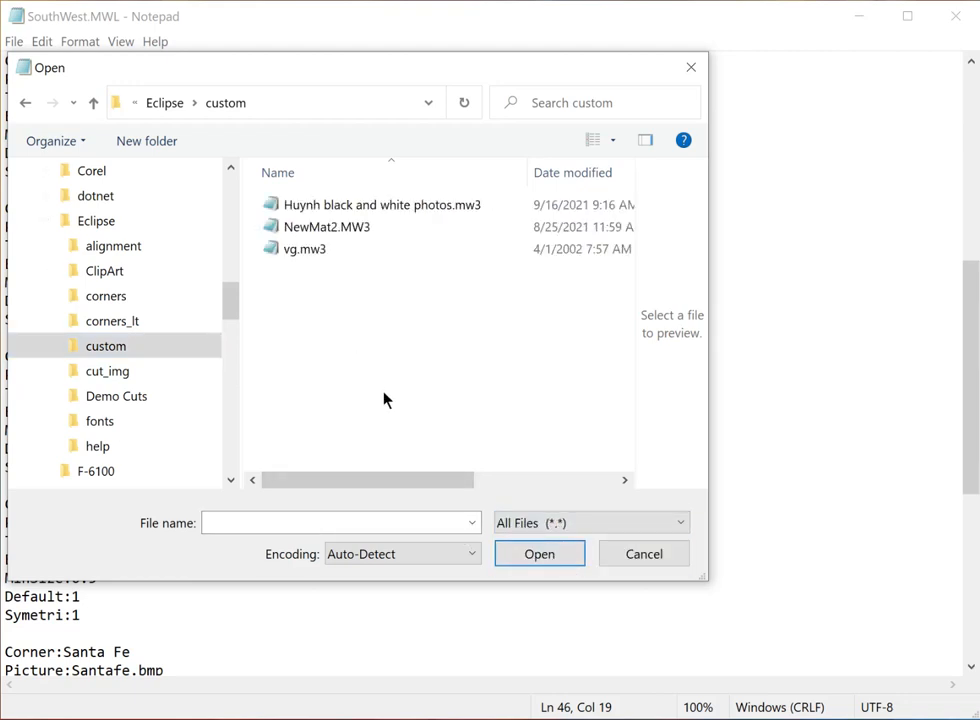
pyautogui.click(105, 298)
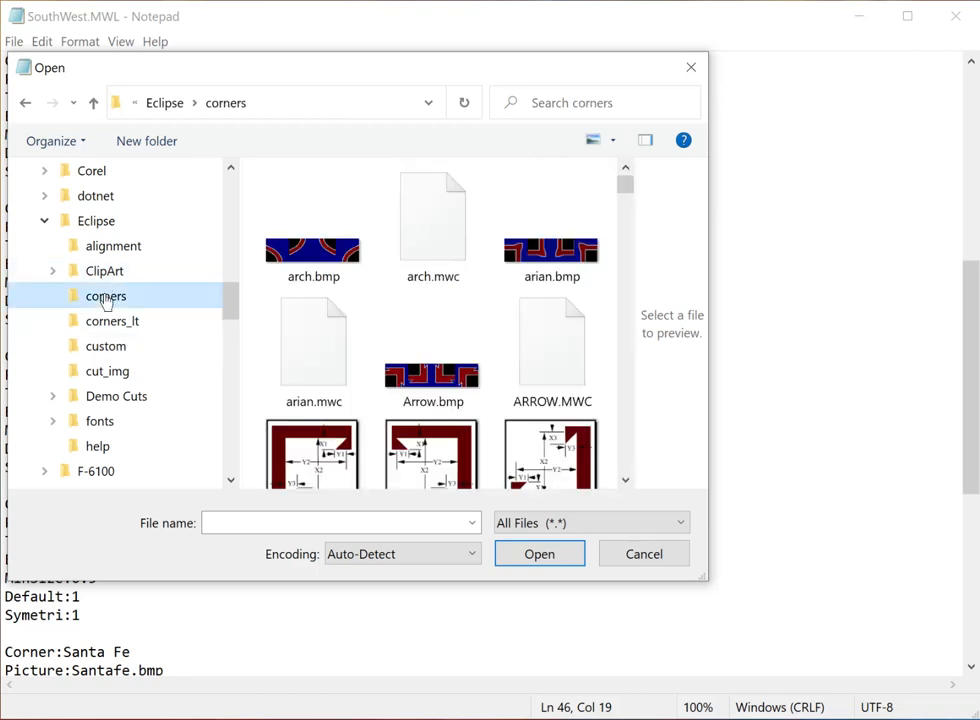
# Open Taosrev.mwc from the corners folder by pasting the copied file name.
pyautogui.click(236, 521)
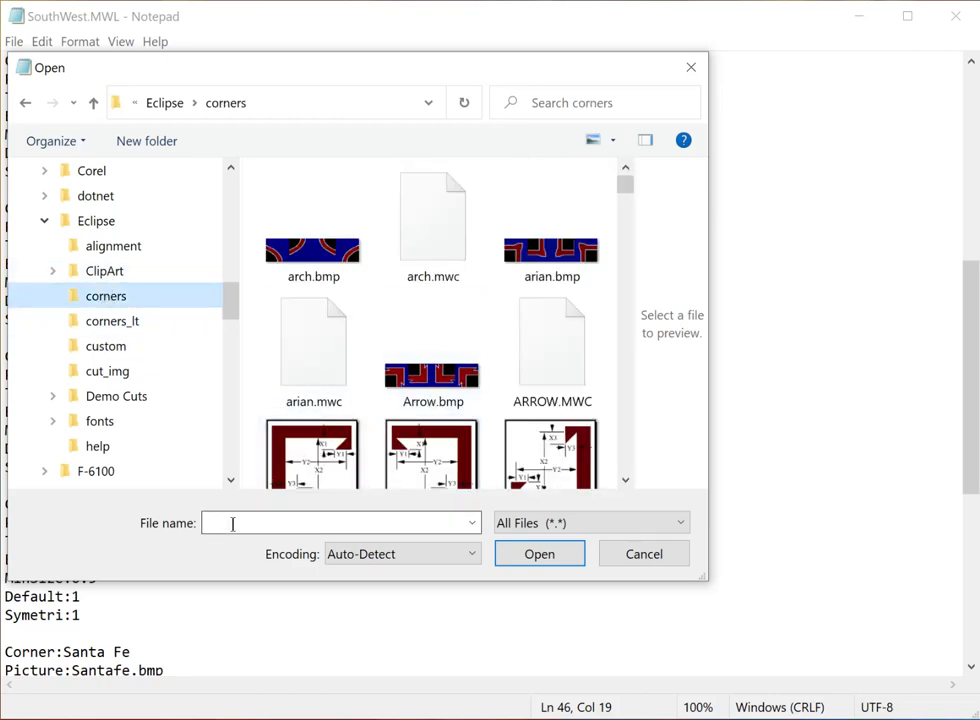
pyautogui.rightClick(234, 528)
pyautogui.click(275, 597)
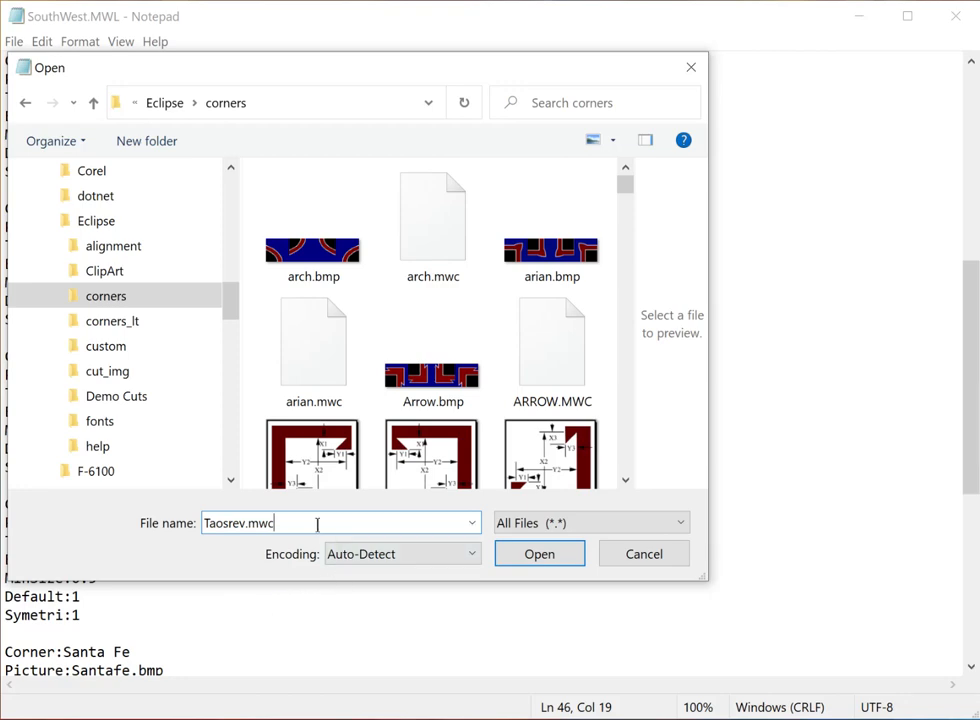
pyautogui.click(542, 558)
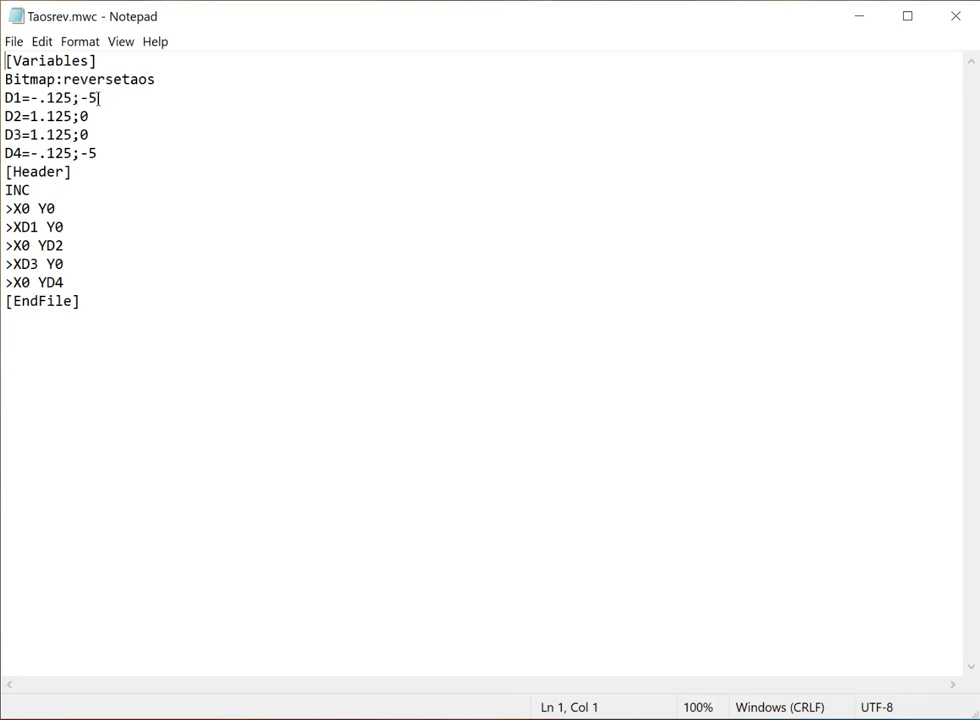
# Change the second value of variable D1, after the semicolon, to -99.
pyautogui.click(89, 98)
pyautogui.moveTo(91, 97); pyautogui.dragTo(102, 97)
pyautogui.write('10')
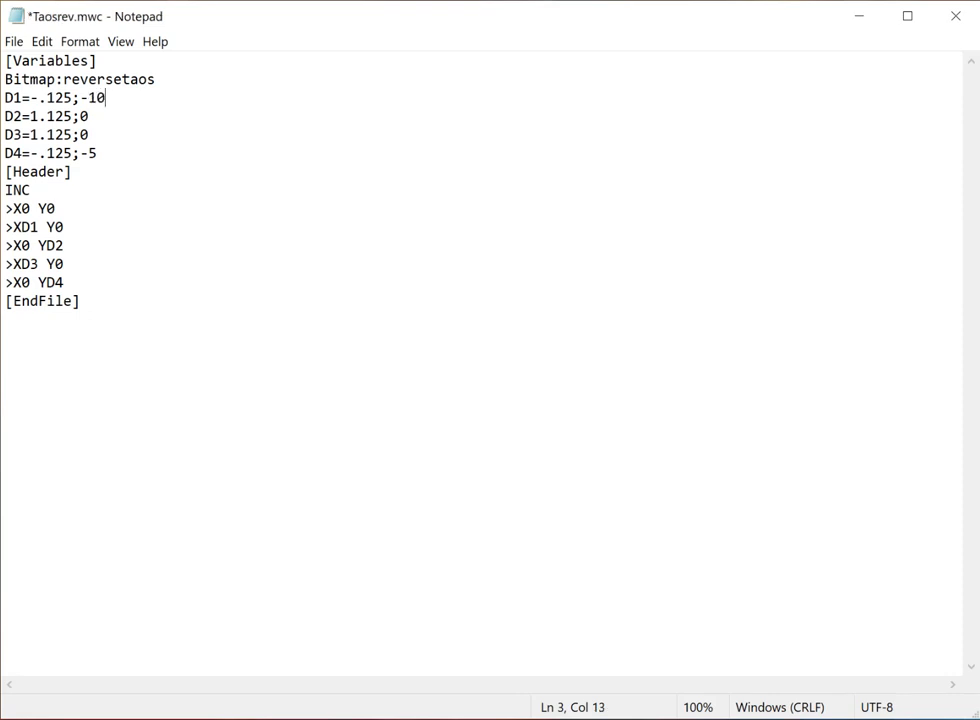
pyautogui.press('BackSpace')
pyautogui.press('BackSpace')
pyautogui.write('99')
# Change the second value of variable D4 to -99 and save Taosrev.mwc.
pyautogui.moveTo(85, 152); pyautogui.dragTo(105, 148)
pyautogui.write('99')
pyautogui.click(14, 44)
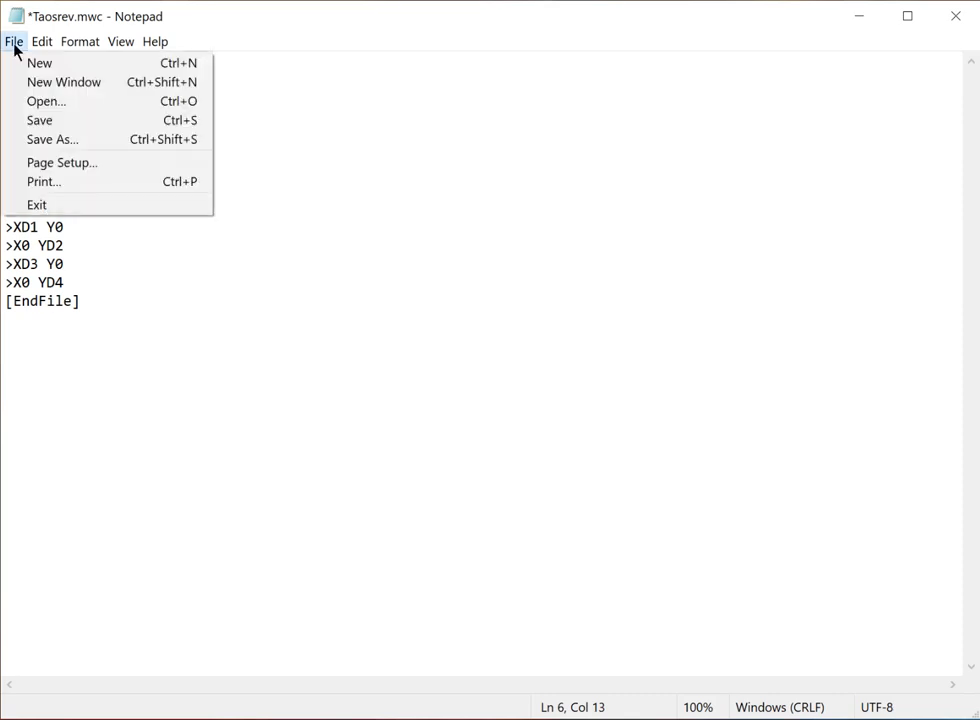
pyautogui.click(39, 121)
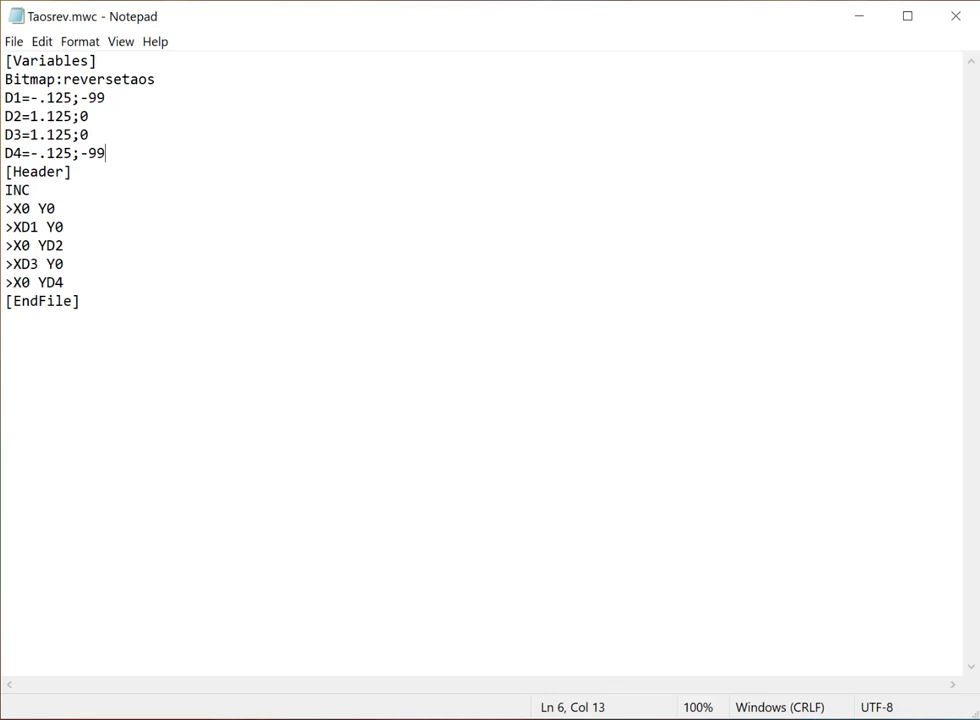
# Switch to Eclipse Create, choose the SouthWest library's Reverse Taos style for Opening 1's bottom-right corner, and open its advanced corner variables.
pyautogui.hotkey('alt', 'Tab')
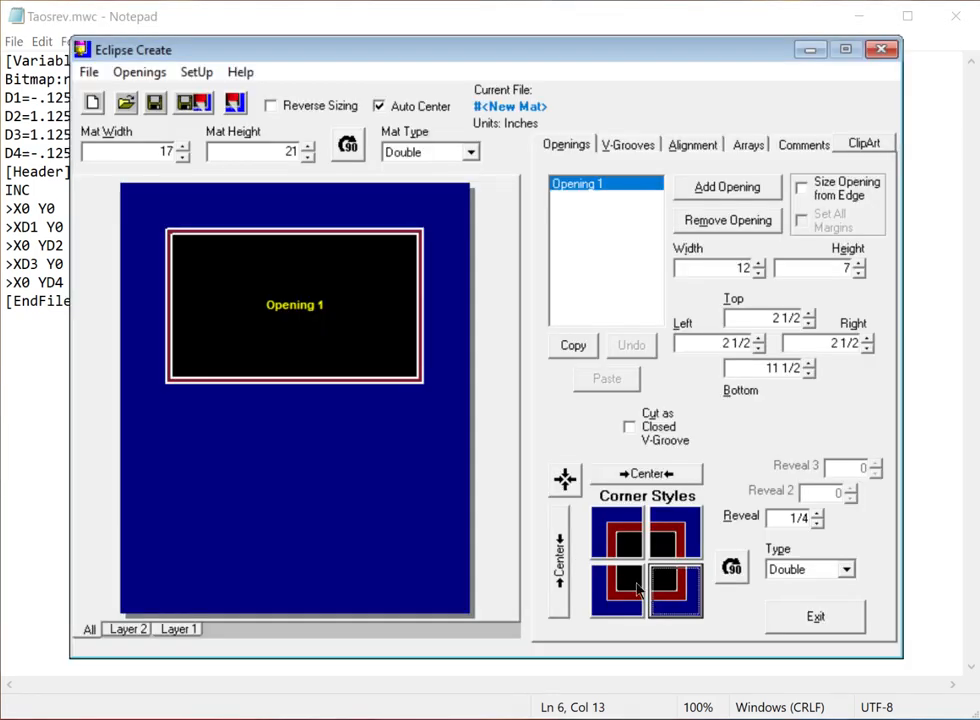
pyautogui.click(675, 603)
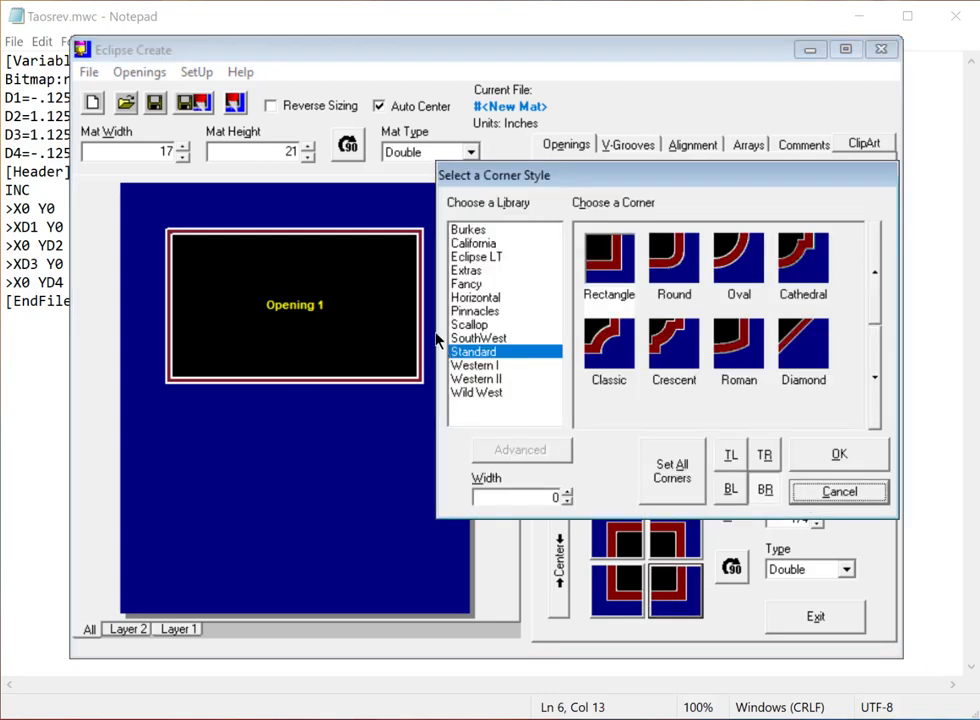
pyautogui.click(474, 339)
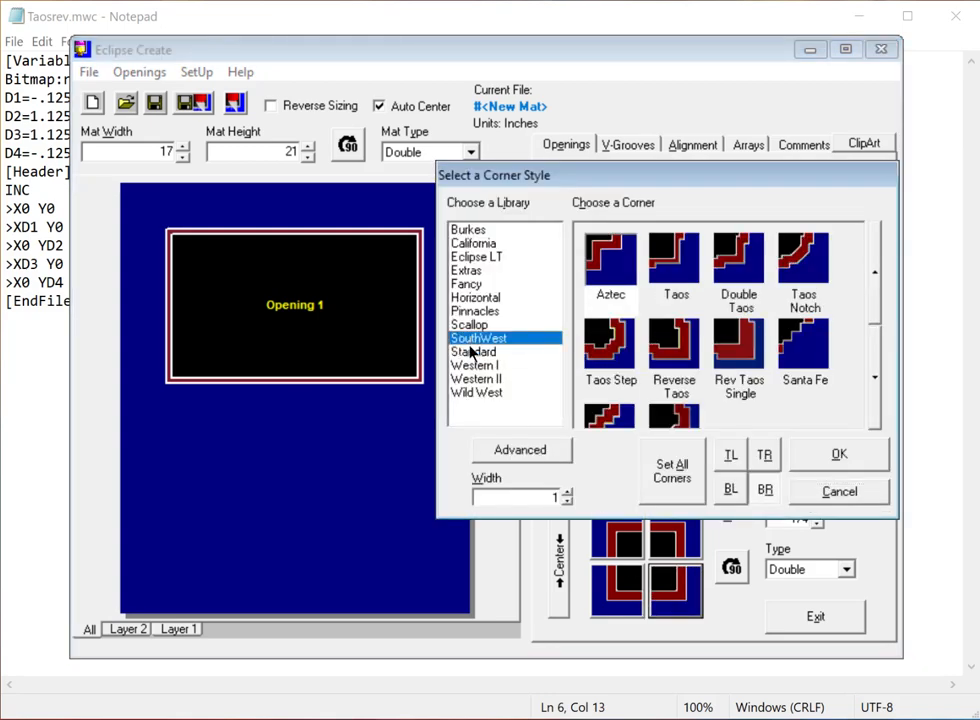
pyautogui.click(668, 352)
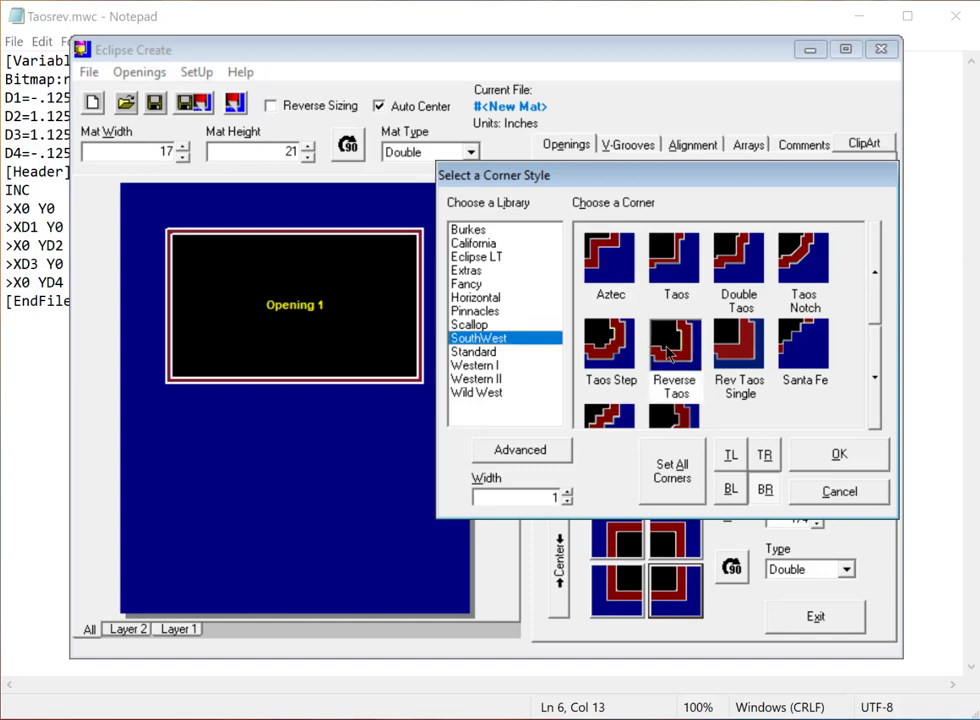
pyautogui.click(552, 452)
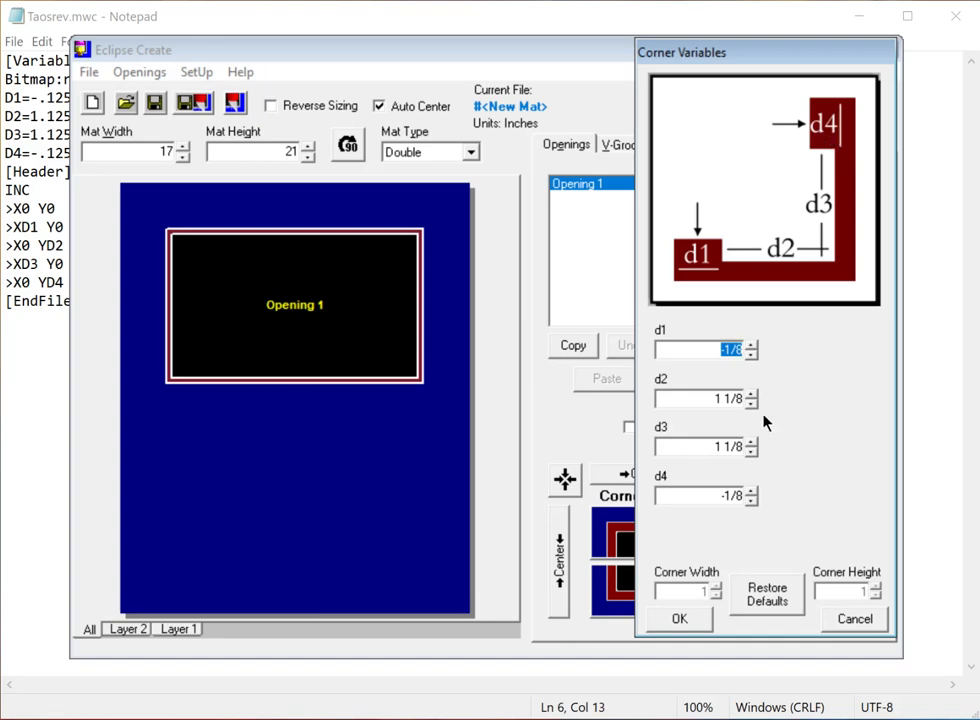
# Set the corner variable d4 to 0 and lower d1 in increments past -5 1/8 inches.
pyautogui.click(740, 494)
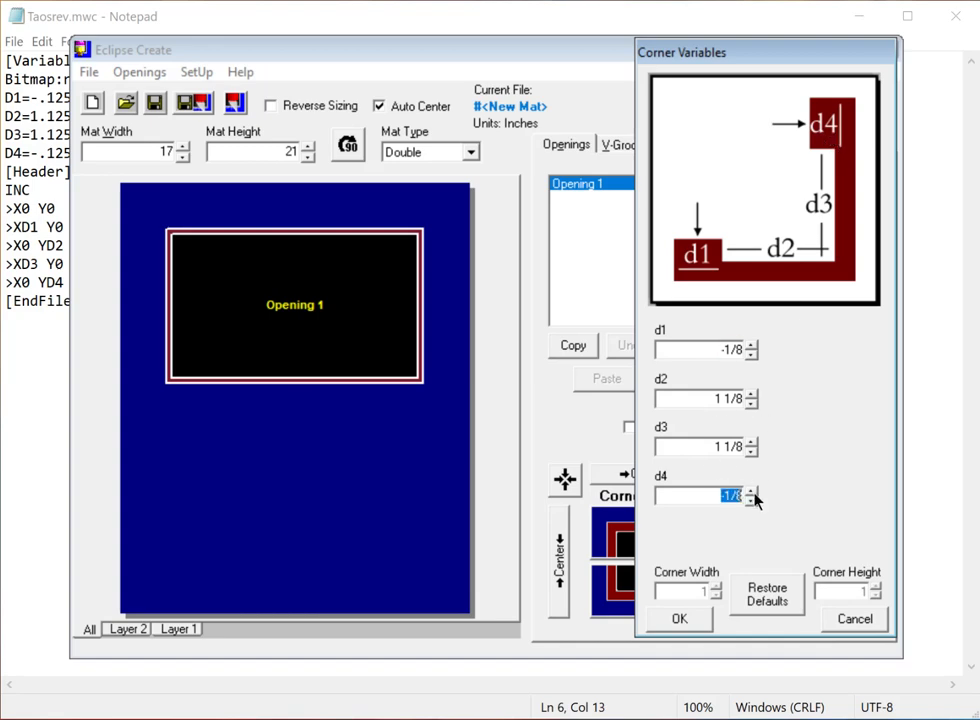
pyautogui.write('0')
pyautogui.click(749, 355)
pyautogui.click(749, 355)
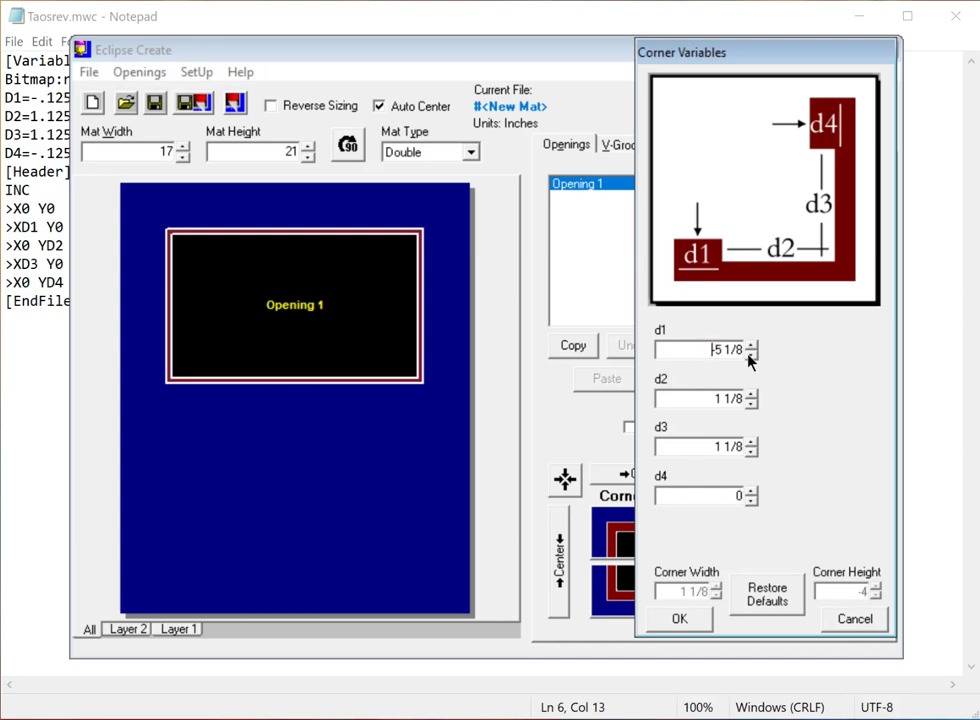
pyautogui.click(749, 356)
pyautogui.click(749, 356)
pyautogui.click(749, 356)
pyautogui.click(749, 356)
pyautogui.click(749, 356)
pyautogui.click(749, 356)
# Replace d1 with a negative value and apply the Reverse Taos style to Opening 1's bottom-right corner.
pyautogui.moveTo(703, 350); pyautogui.dragTo(767, 354)
pyautogui.write('-')
pyautogui.click(680, 619)
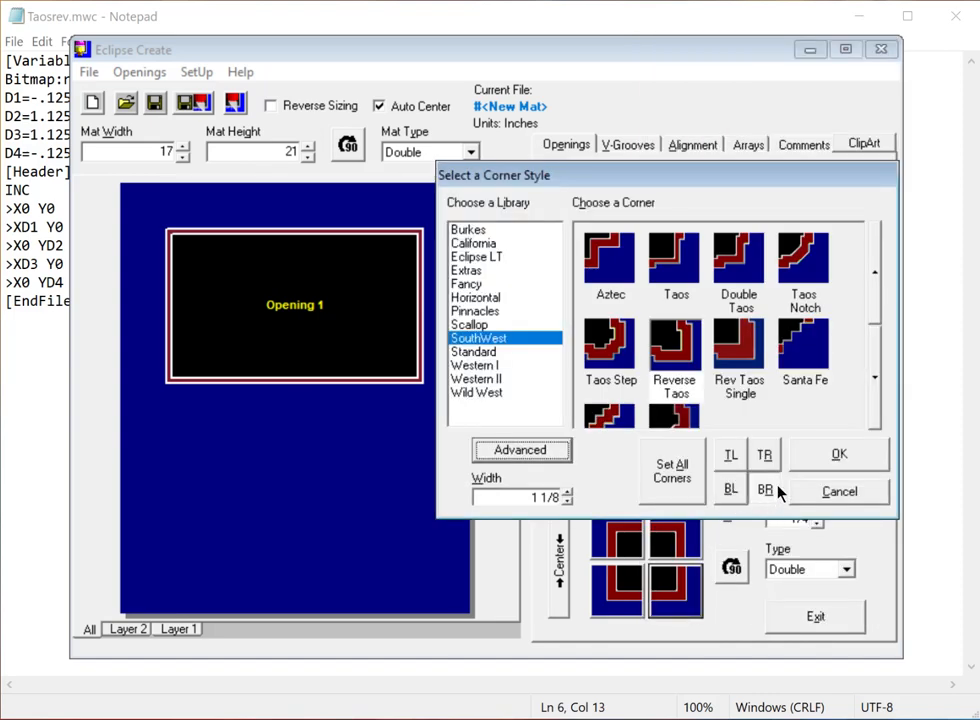
pyautogui.click(838, 456)
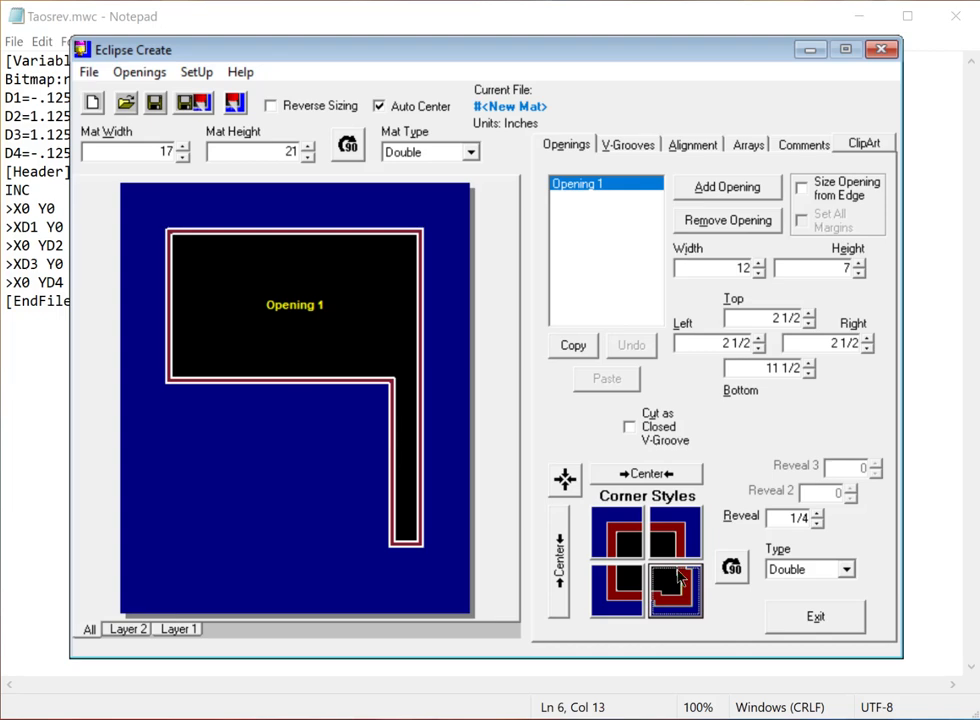
# Reopen the corner style selection for Opening 1's bottom-right corner.
pyautogui.click(686, 518)
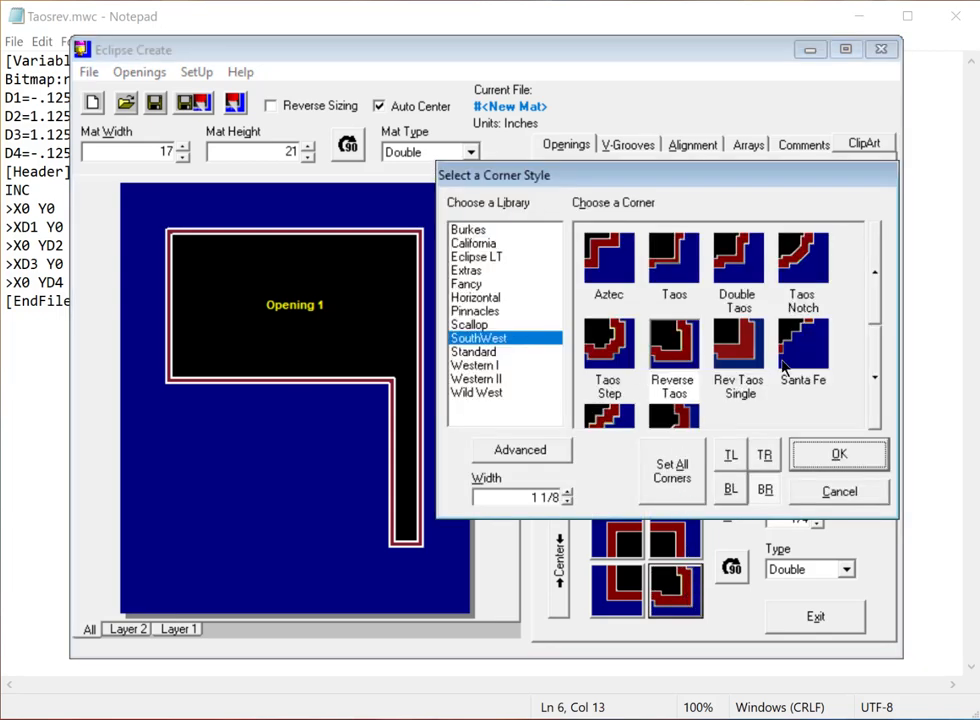